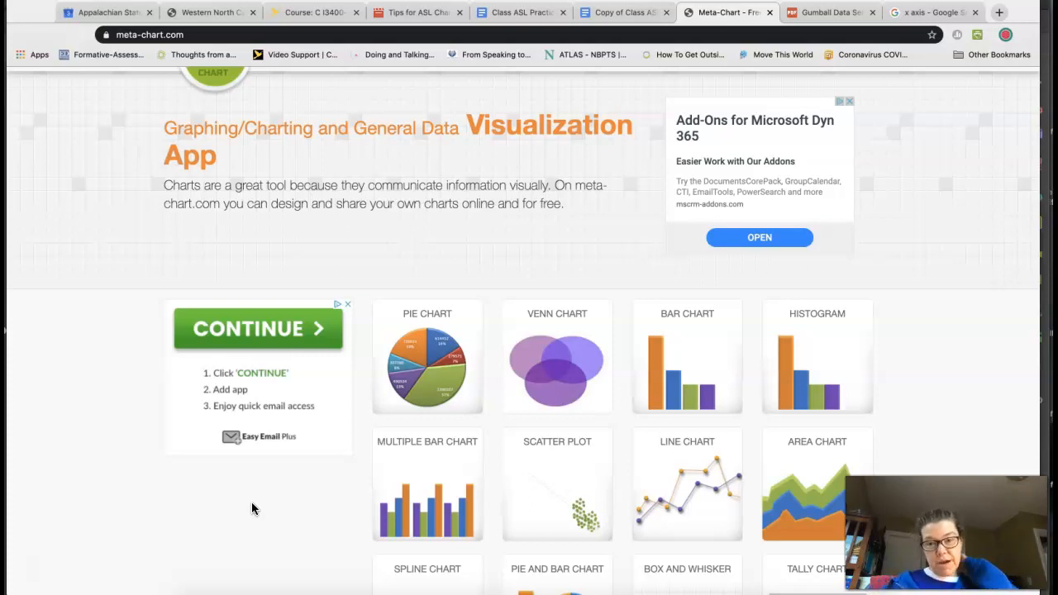
Step: Choose the multiple bar chart from the chart types on the meta-chart home page
scroll(252, 503, "up", 2)
left_click(252, 361)
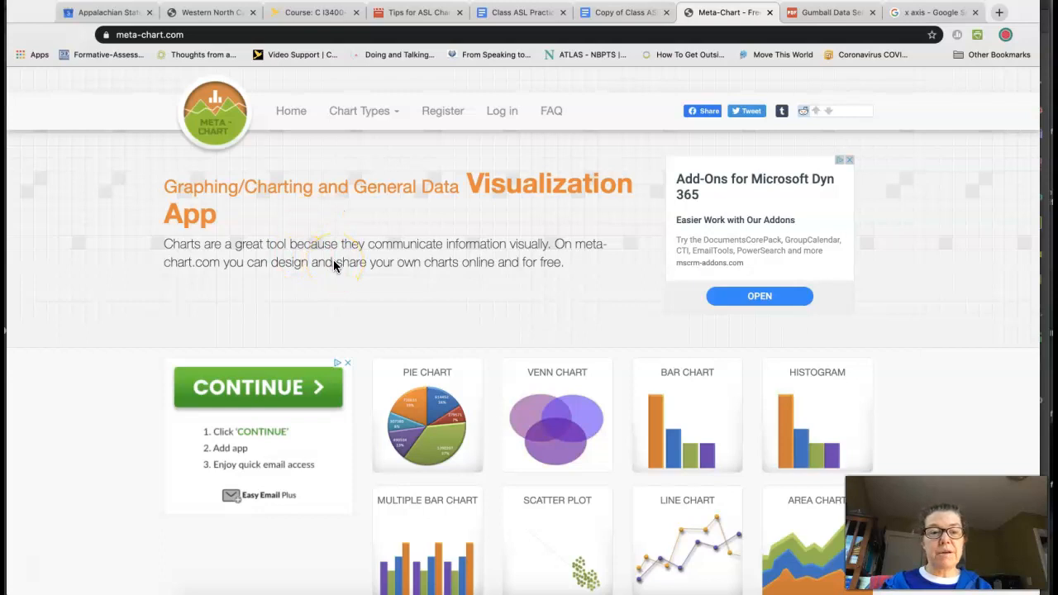
scroll(333, 265, "down", 2)
scroll(333, 265, "up", 2)
scroll(333, 265, "down", 3)
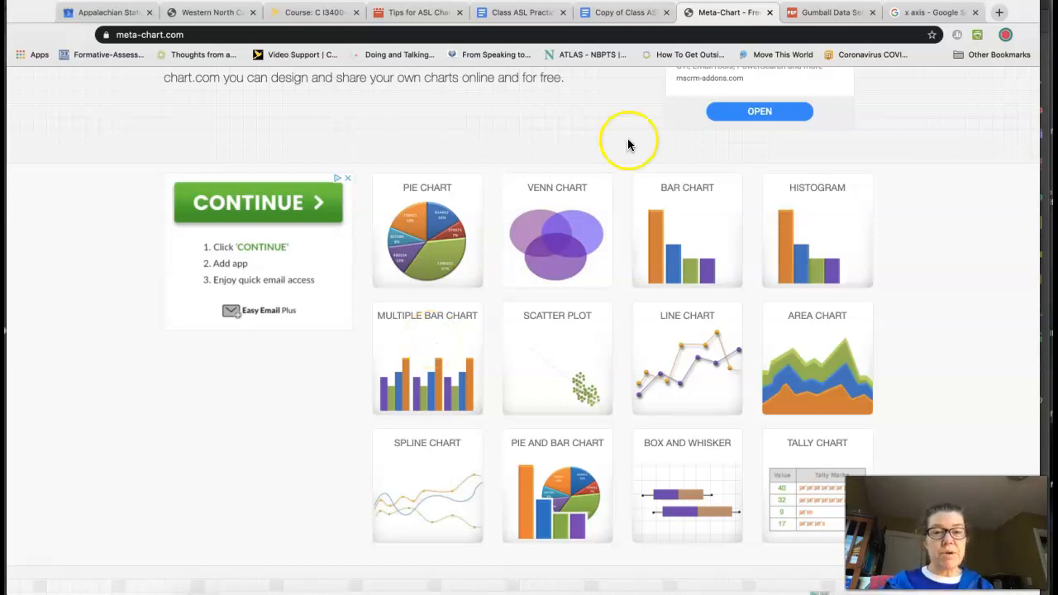
left_click(428, 352)
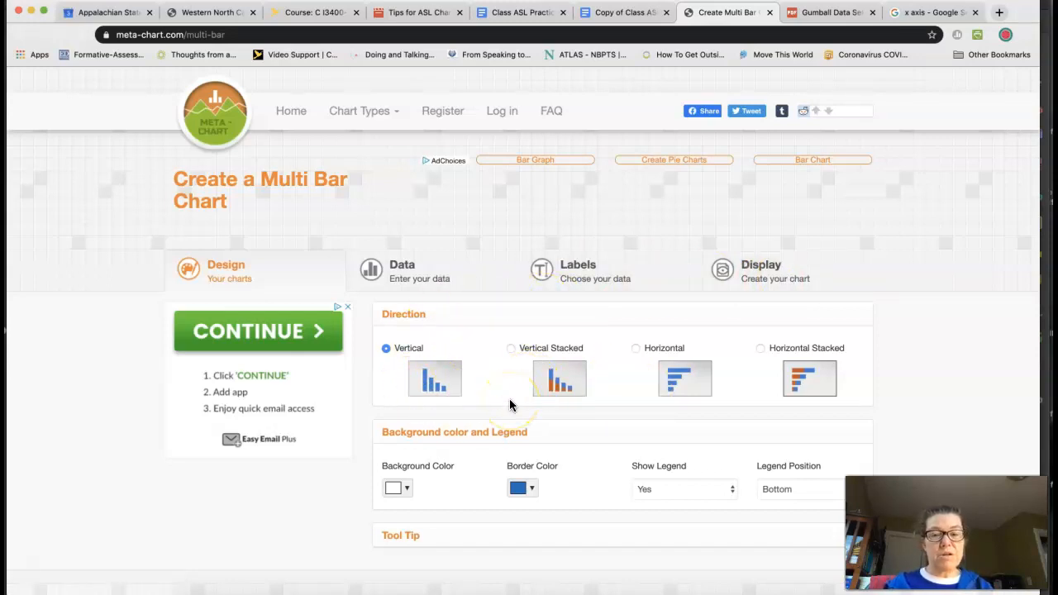
Step: Set the graph title to "Gumball Problem" in the chart's label settings
scroll(510, 405, "down", 2)
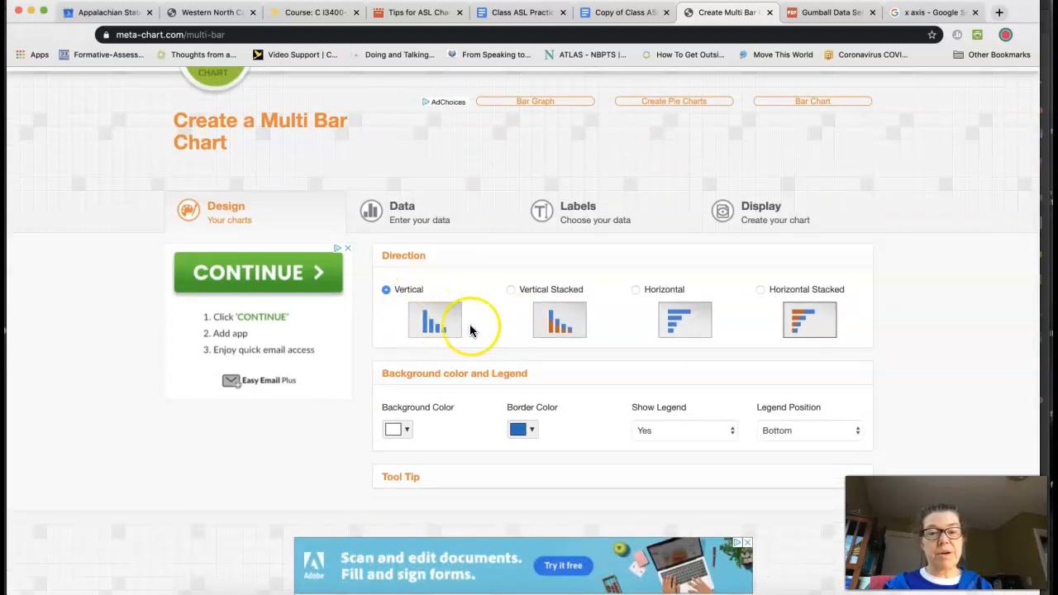
scroll(470, 328, "down", 2)
scroll(469, 328, "up", 3)
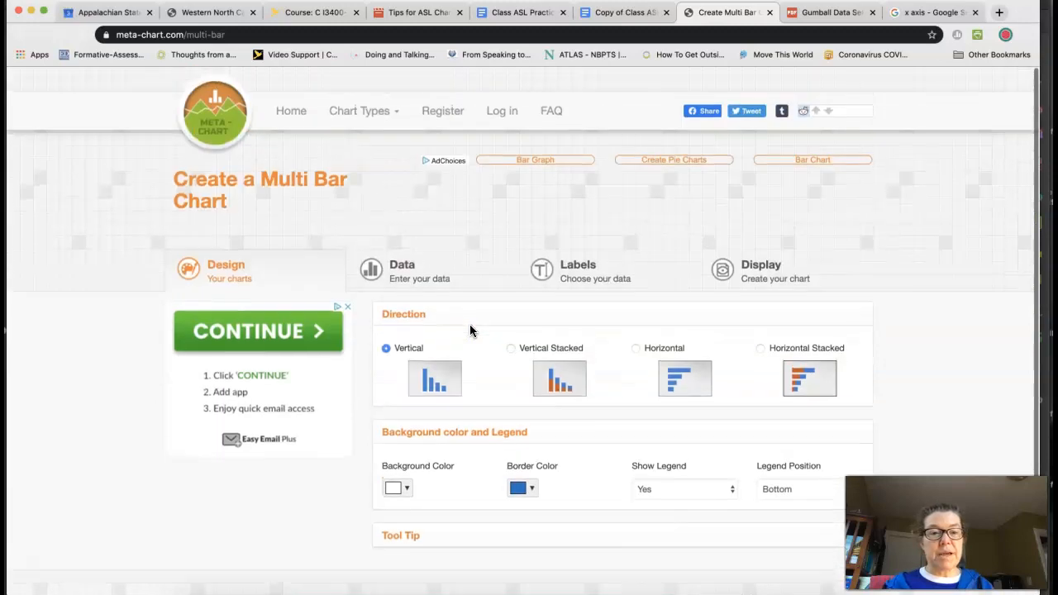
left_click(553, 267)
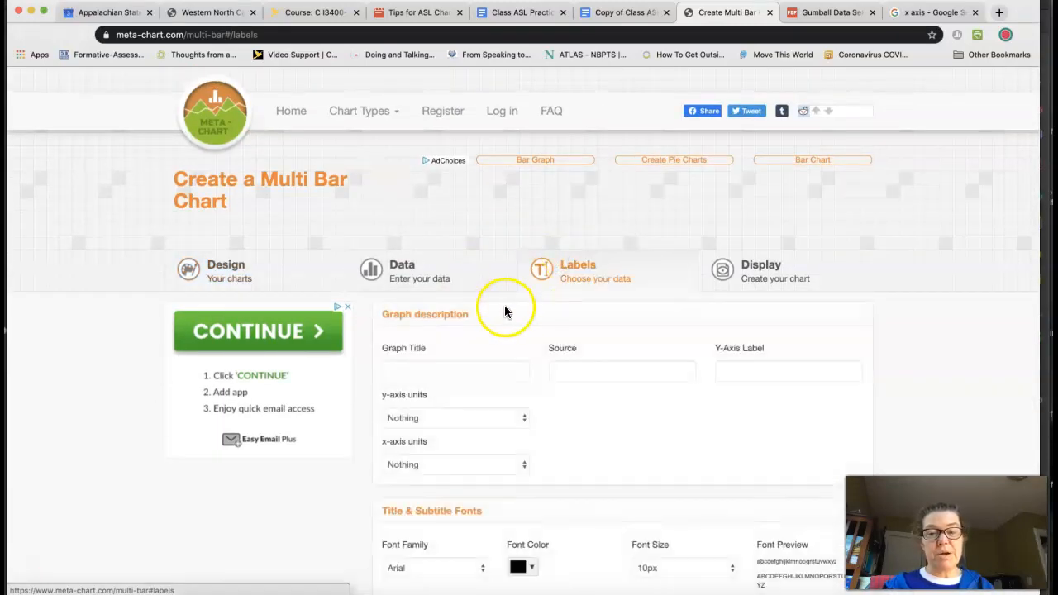
scroll(507, 310, "down", 2)
left_click(456, 304)
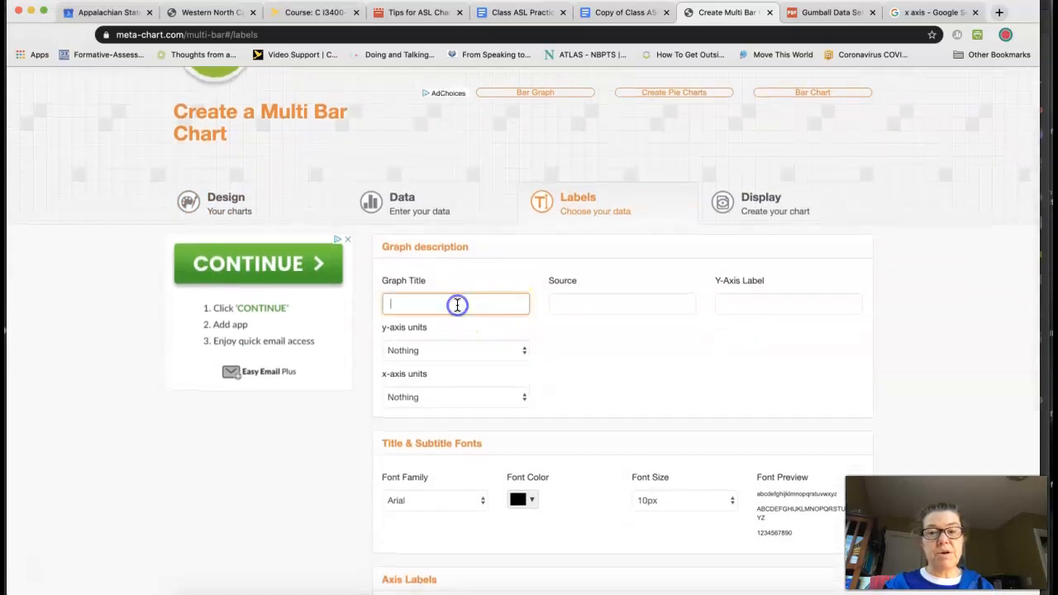
type("G")
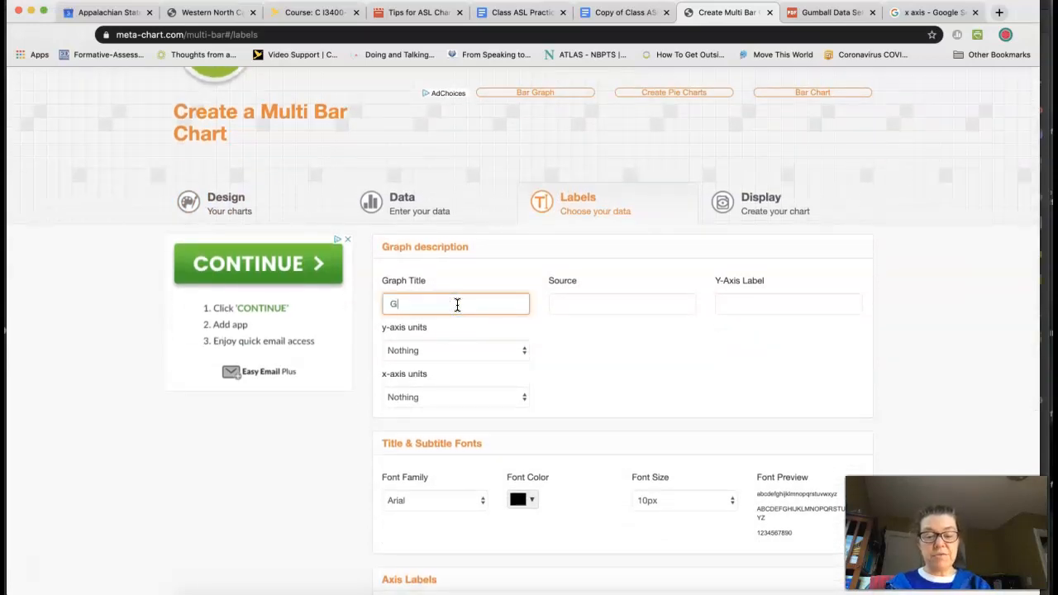
type("umball")
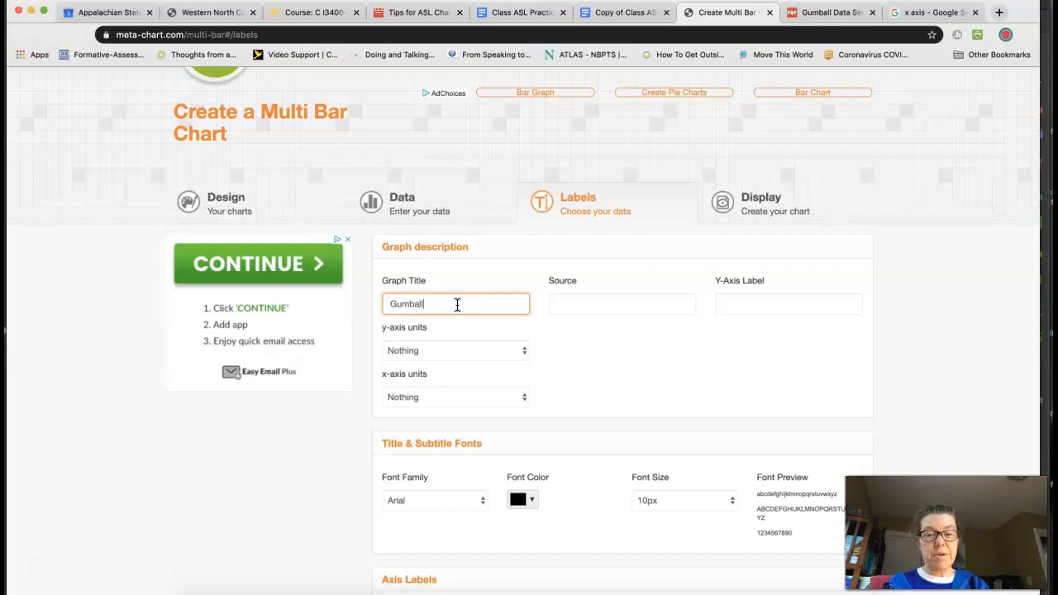
type(" Problem")
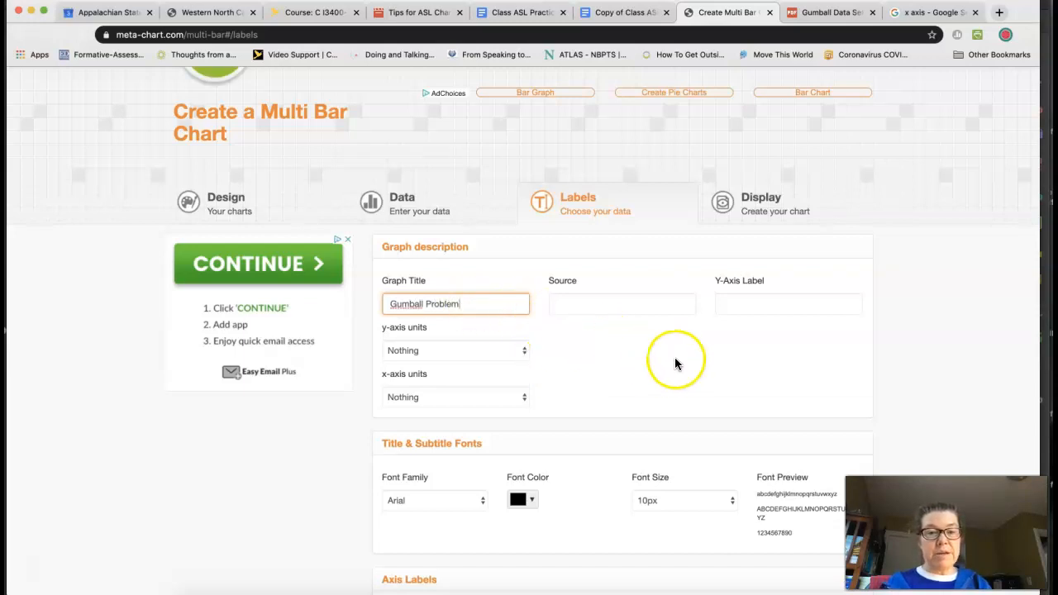
Step: Set the Y-axis label to "Number of students" and leave the y-axis units at Nothing
left_click(739, 302)
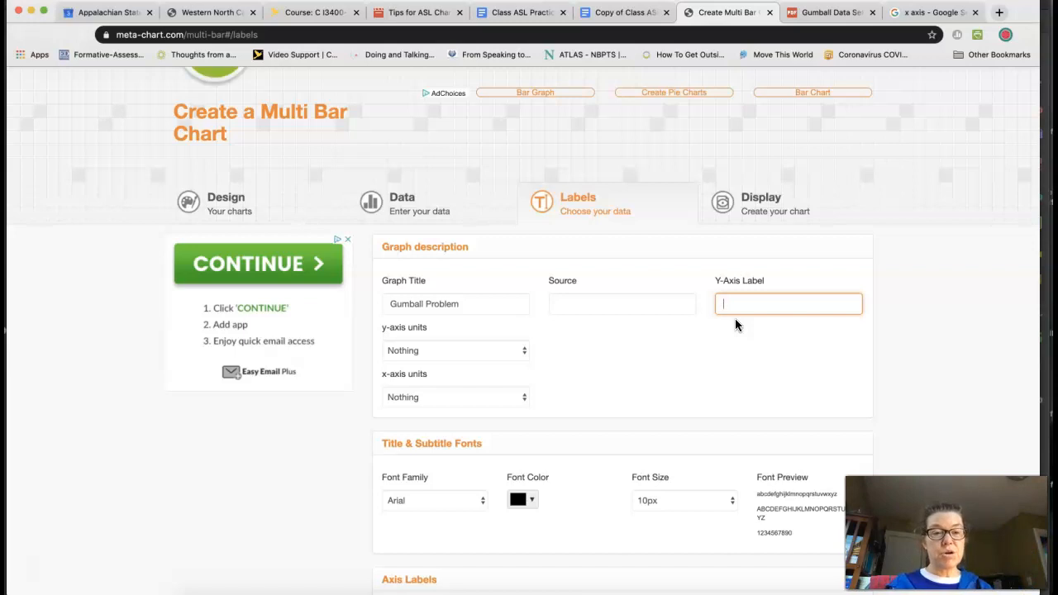
type("Number of students")
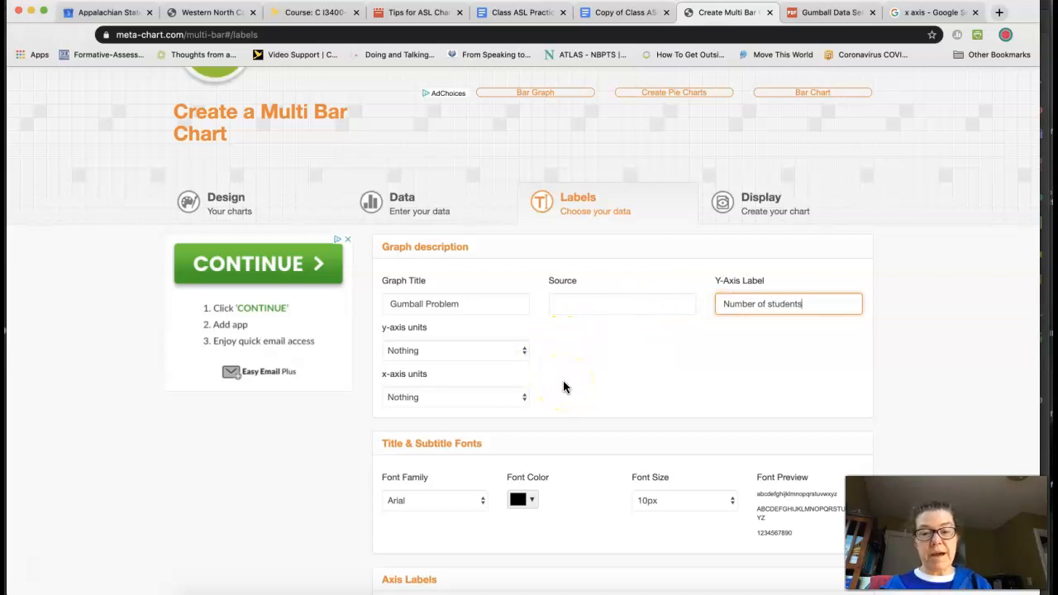
left_click(521, 351)
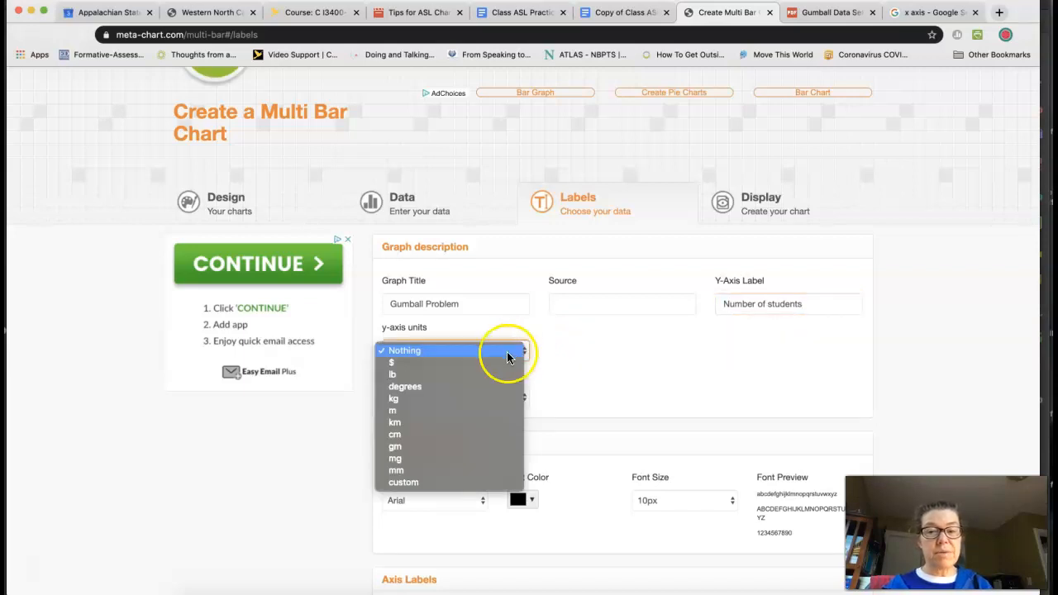
left_click(567, 351)
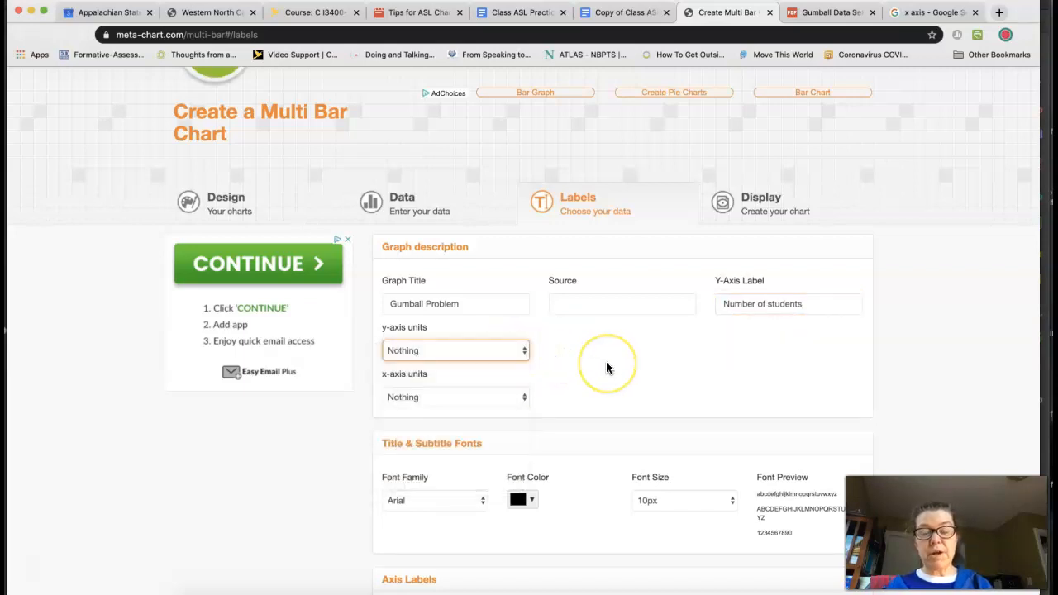
Step: Open the chart's data settings and examine the example illustration explaining groups and items
scroll(606, 362, "down", 3)
scroll(606, 362, "down", 4)
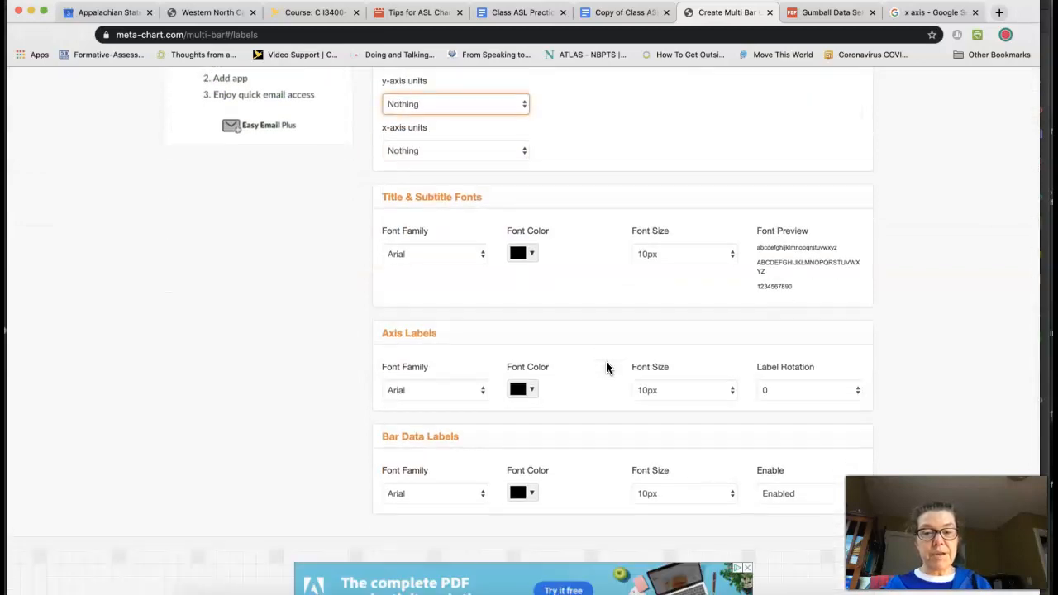
scroll(606, 368, "down", 1)
scroll(606, 368, "up", 5)
scroll(606, 368, "down", 1)
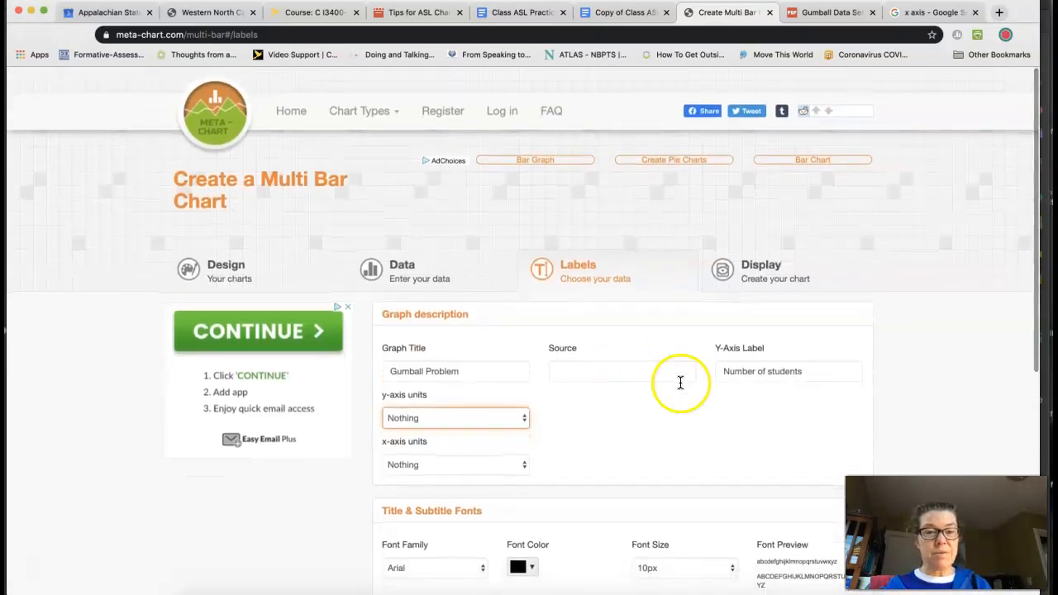
left_click(447, 281)
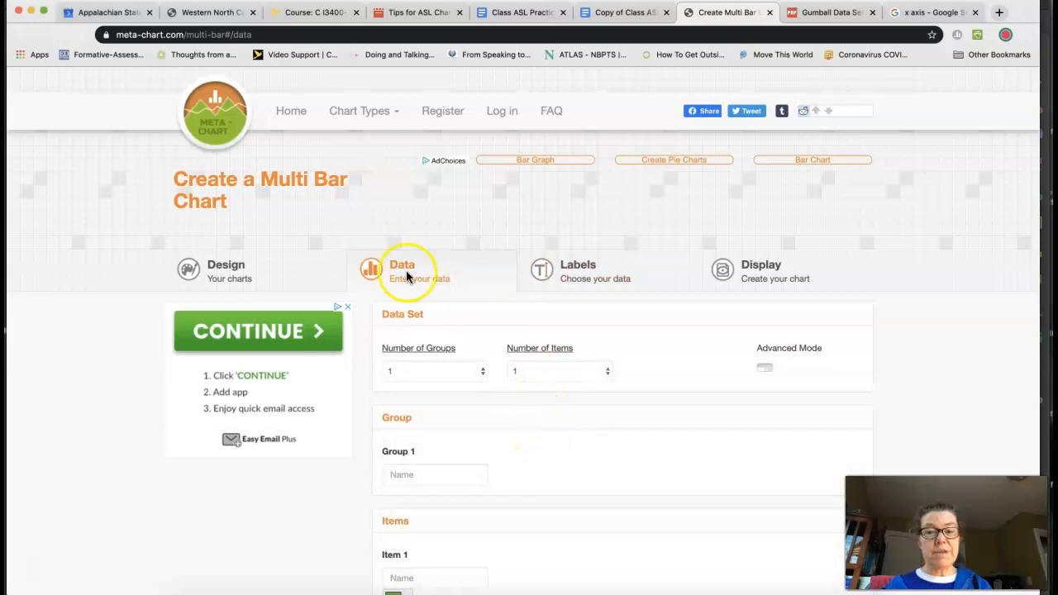
scroll(463, 306, "down", 1)
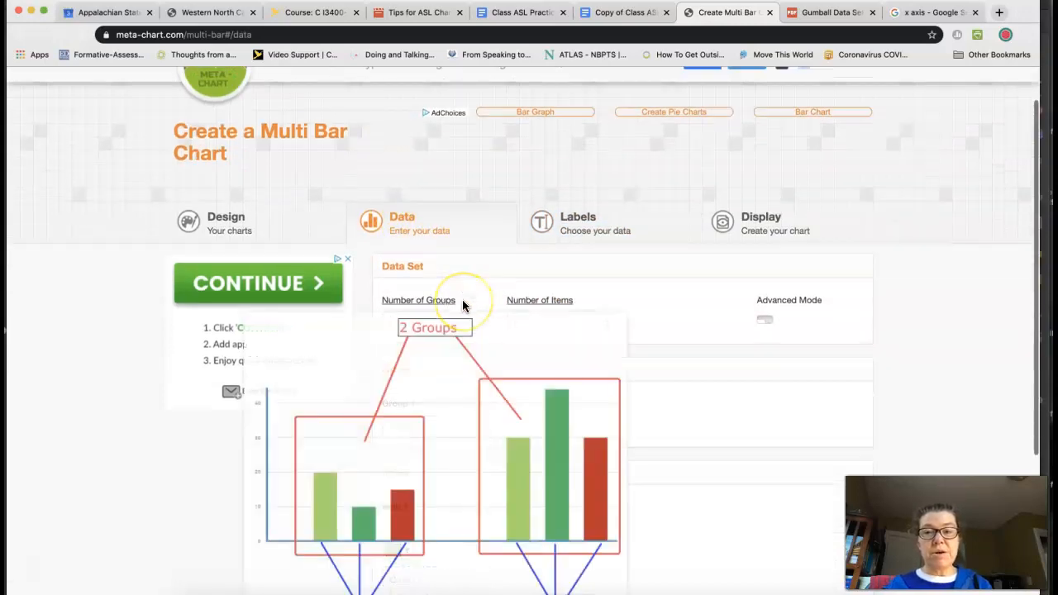
mouse_move(442, 309)
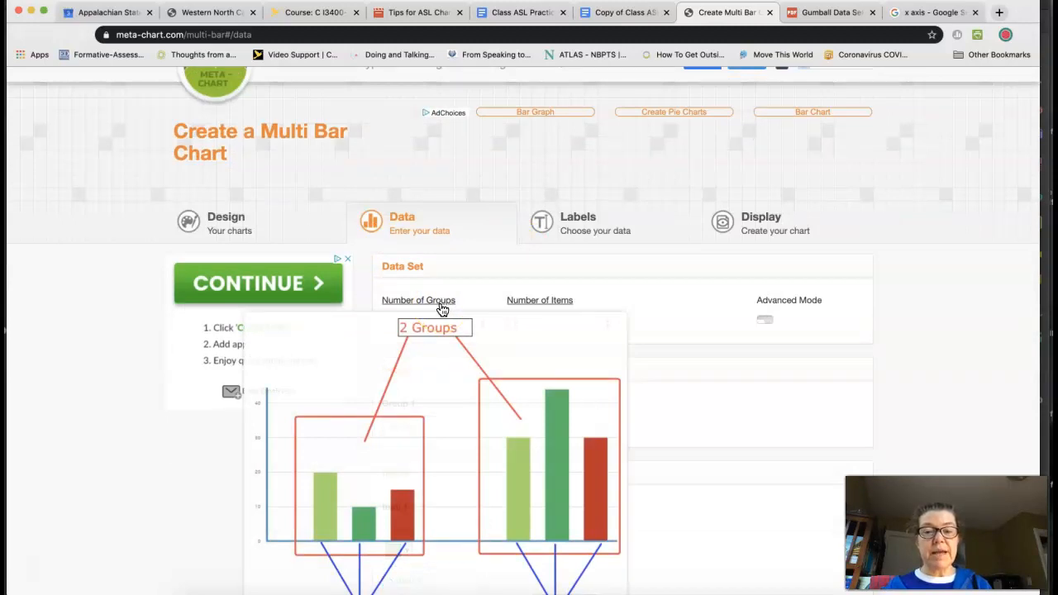
scroll(443, 309, "down", 2)
left_click(453, 249)
mouse_move(449, 238)
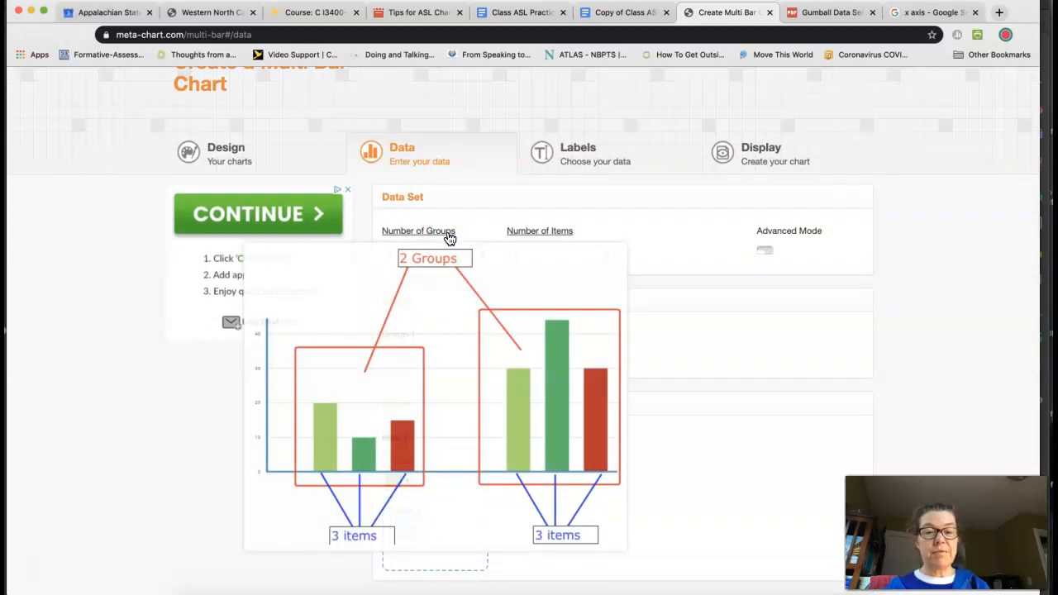
Step: Configure the data set with 4 items and 1 group
left_click(480, 257)
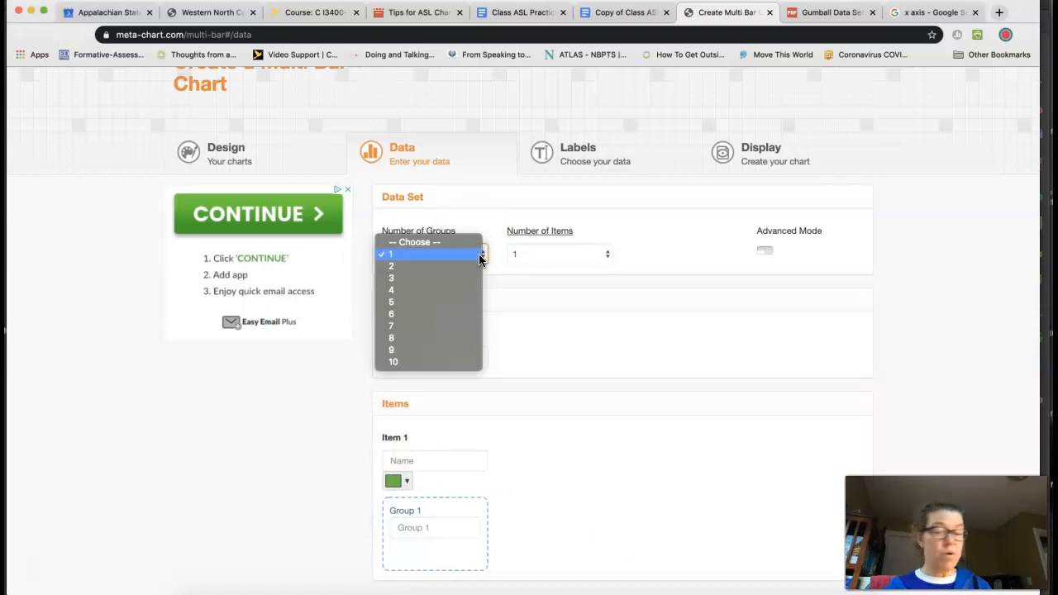
left_click(450, 290)
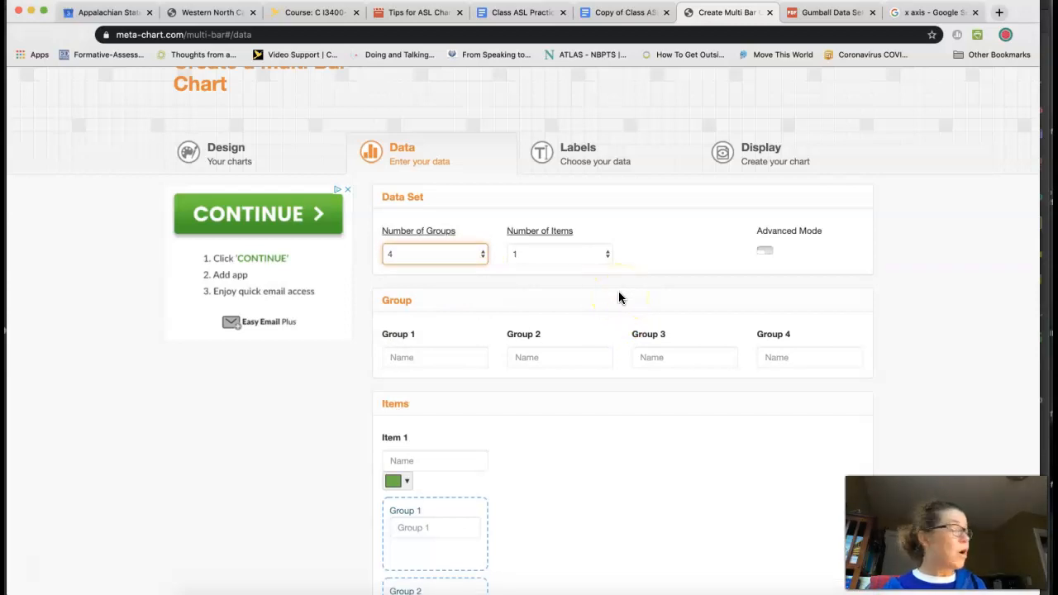
left_click(606, 255)
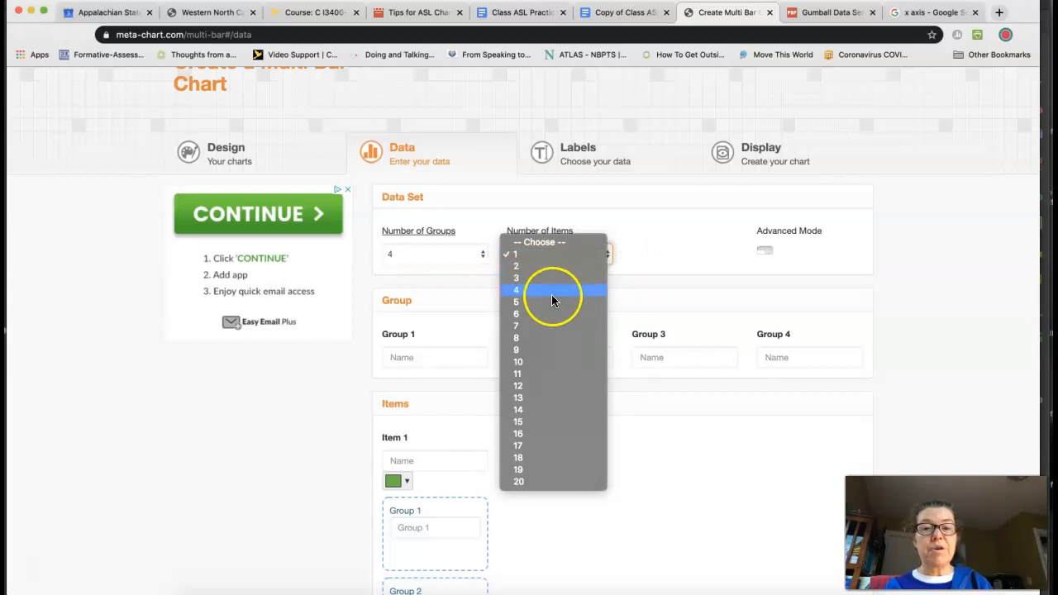
left_click(551, 293)
left_click(483, 256)
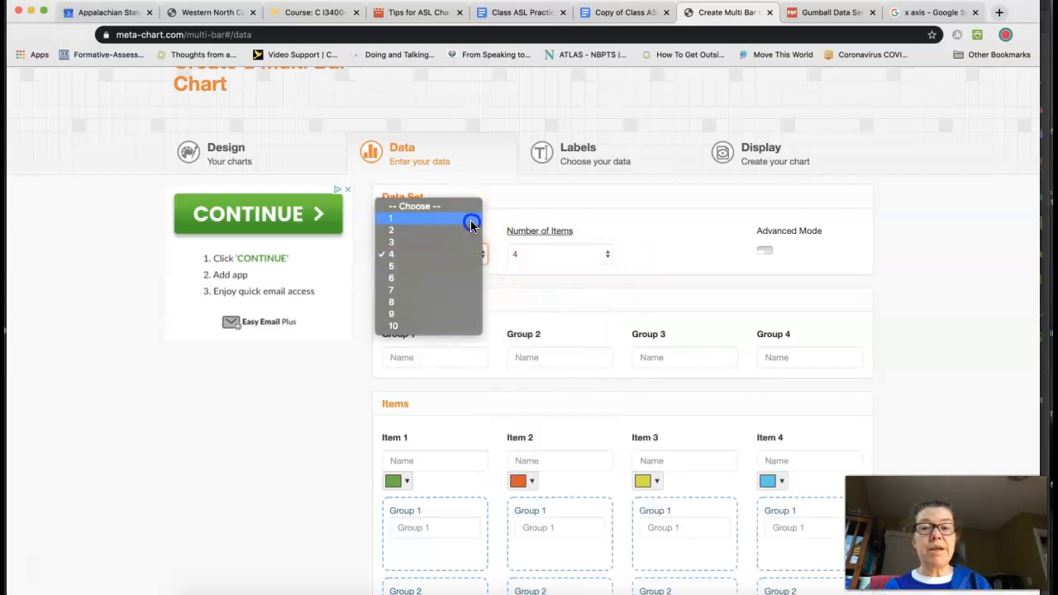
left_click(472, 218)
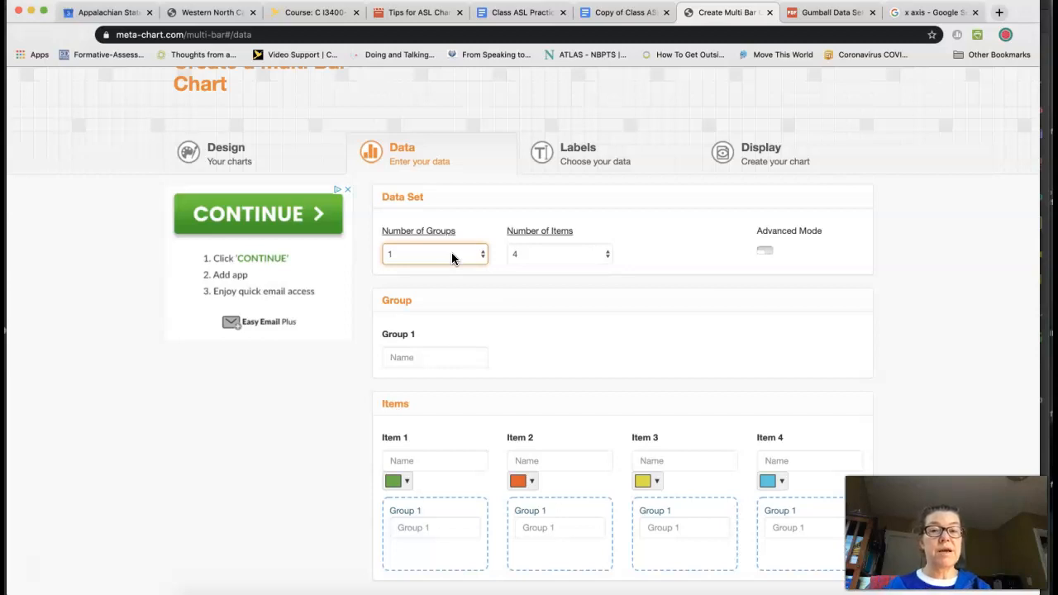
left_click(452, 258)
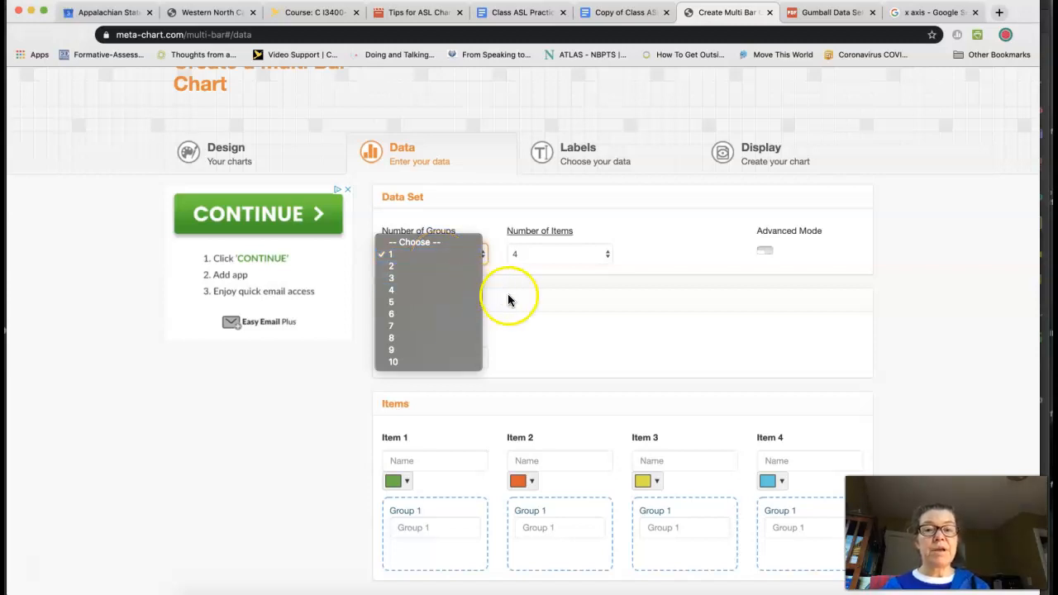
left_click(542, 308)
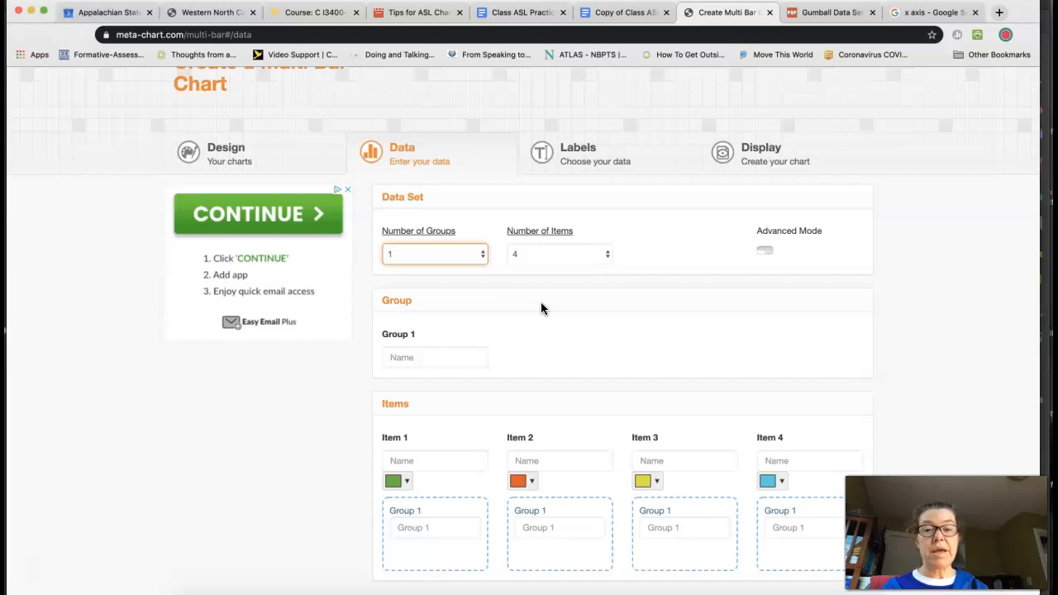
Step: Name the first group "Proficiency Level"
left_click(406, 357)
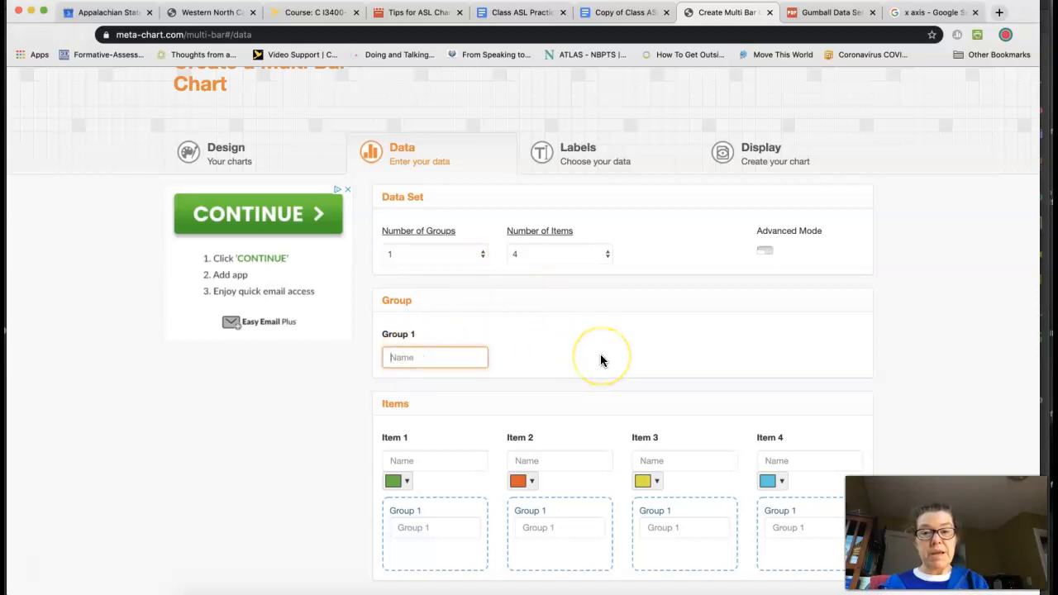
type("Profici")
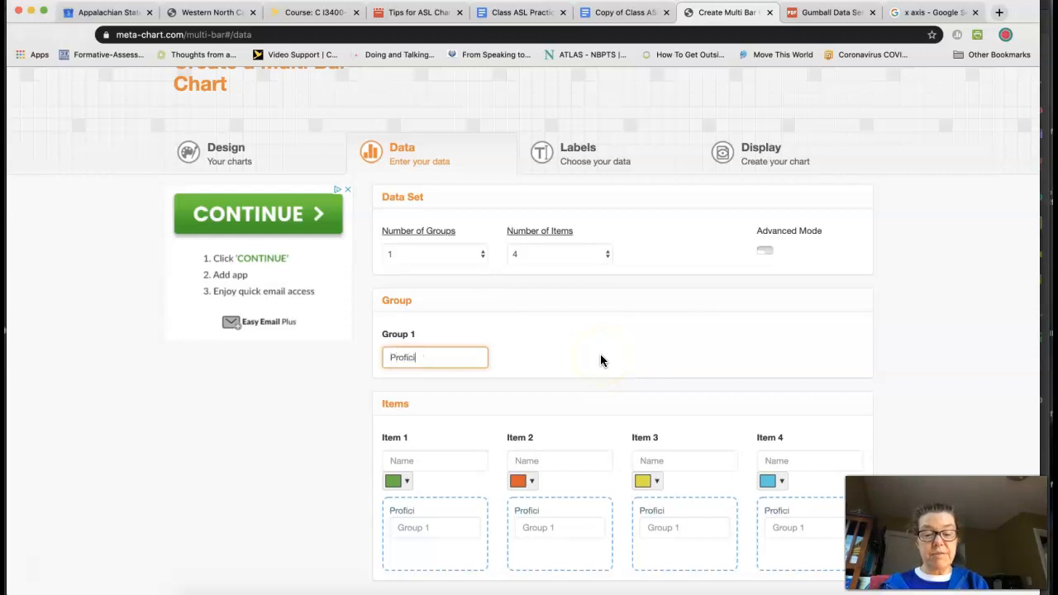
type("en")
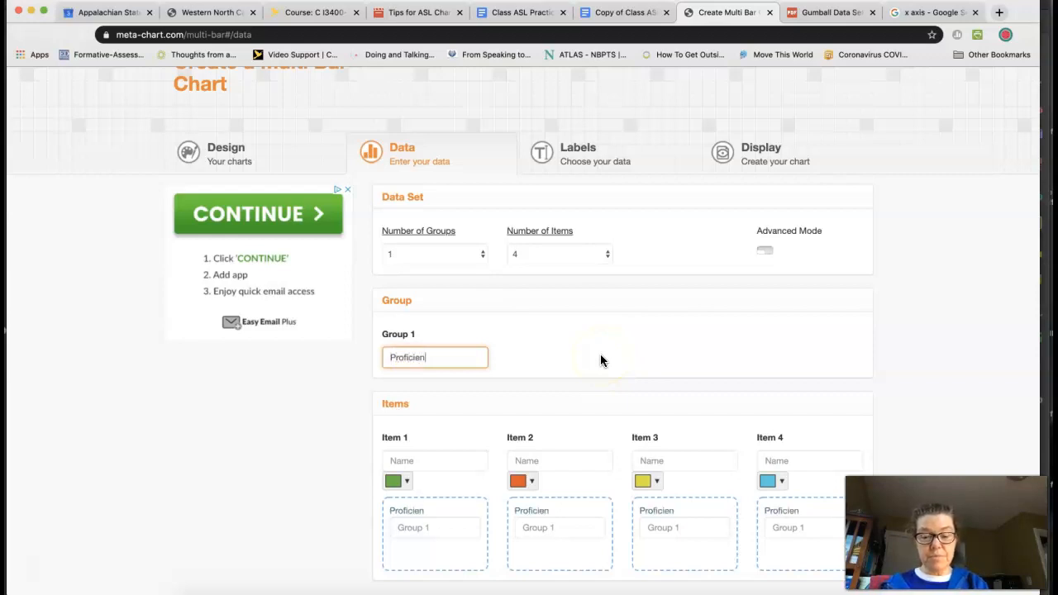
type("cy Level")
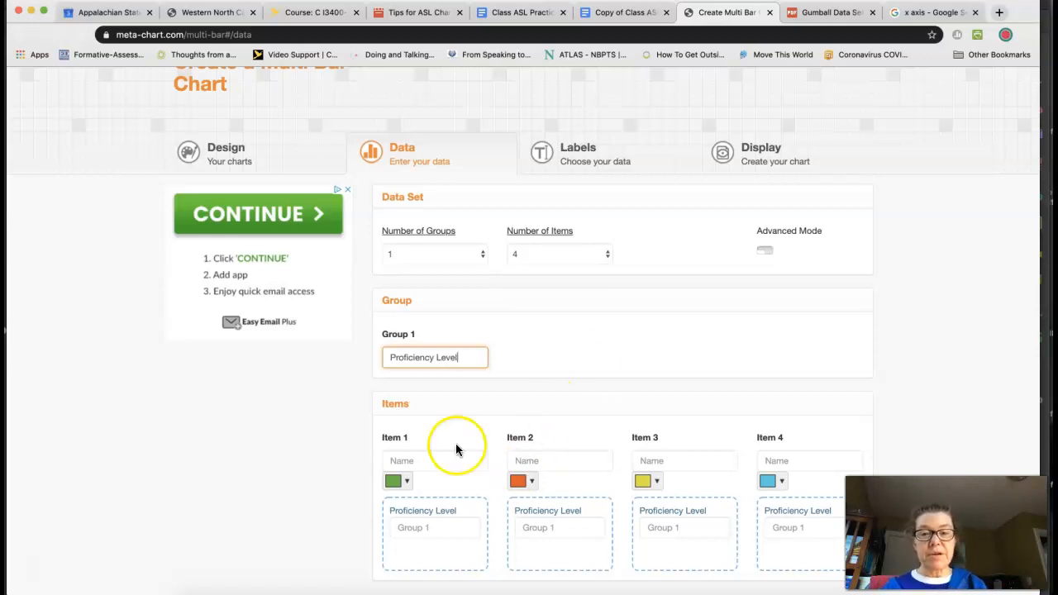
Step: Name the first item "Incorrect" and the second item "Minimal"
left_click(420, 463)
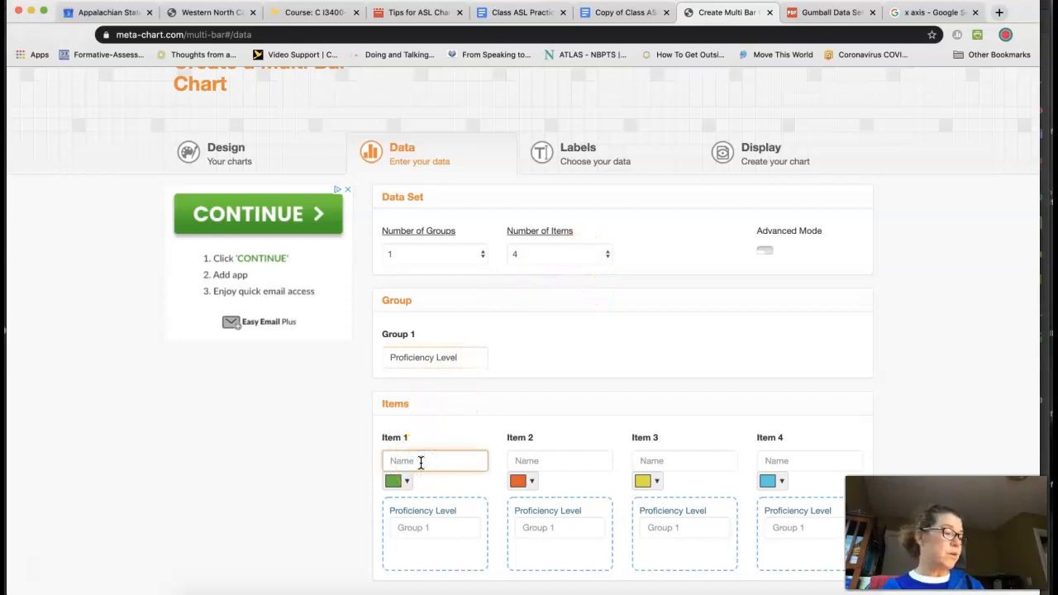
type("Incorrect")
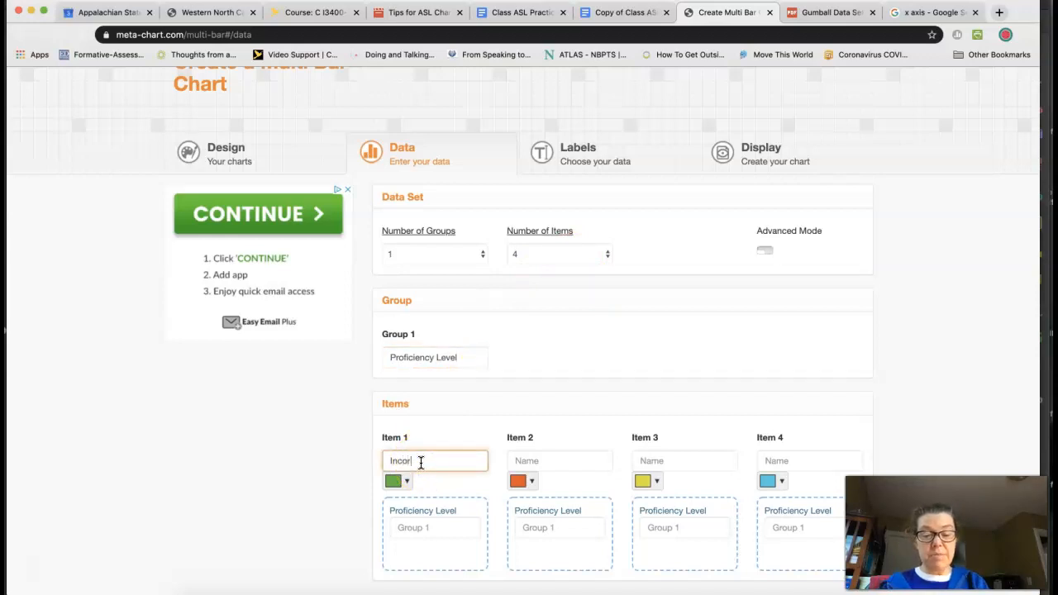
left_click(529, 461)
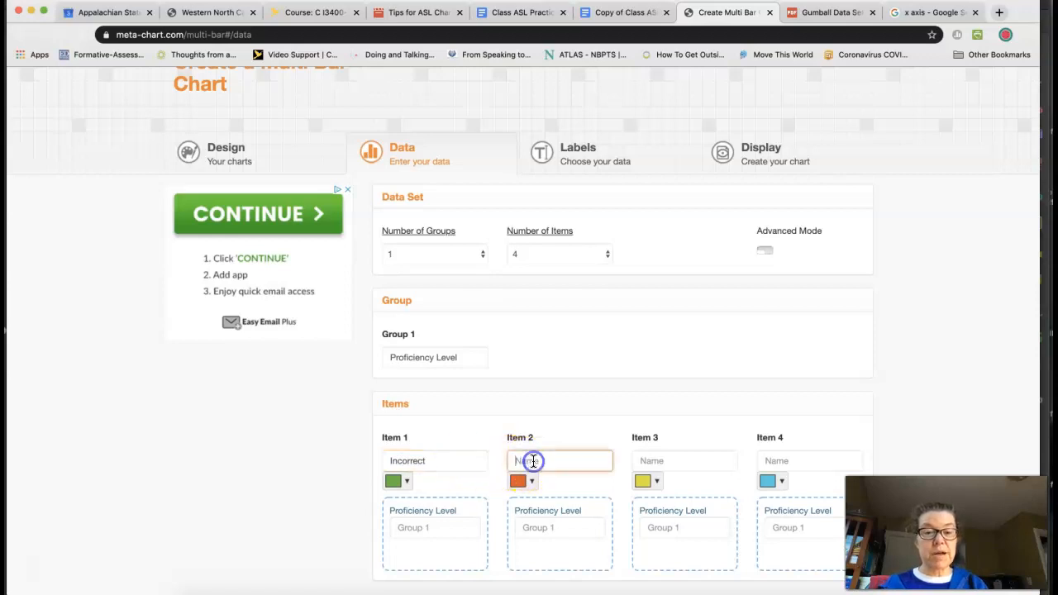
type("Minimal")
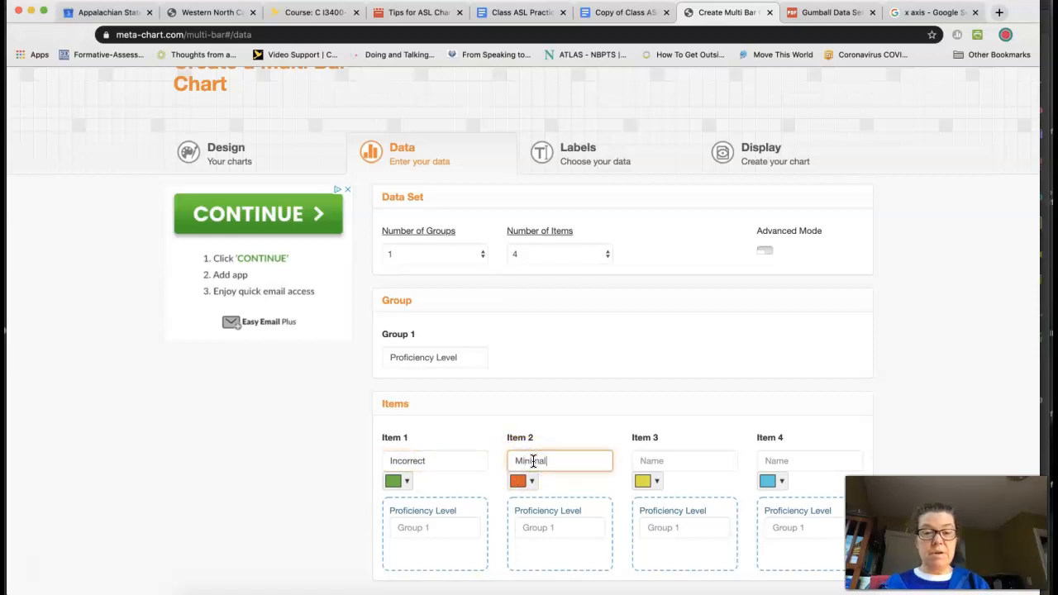
Step: Name the third item "Partial" and the fourth item "Satisfactory"
left_click(653, 455)
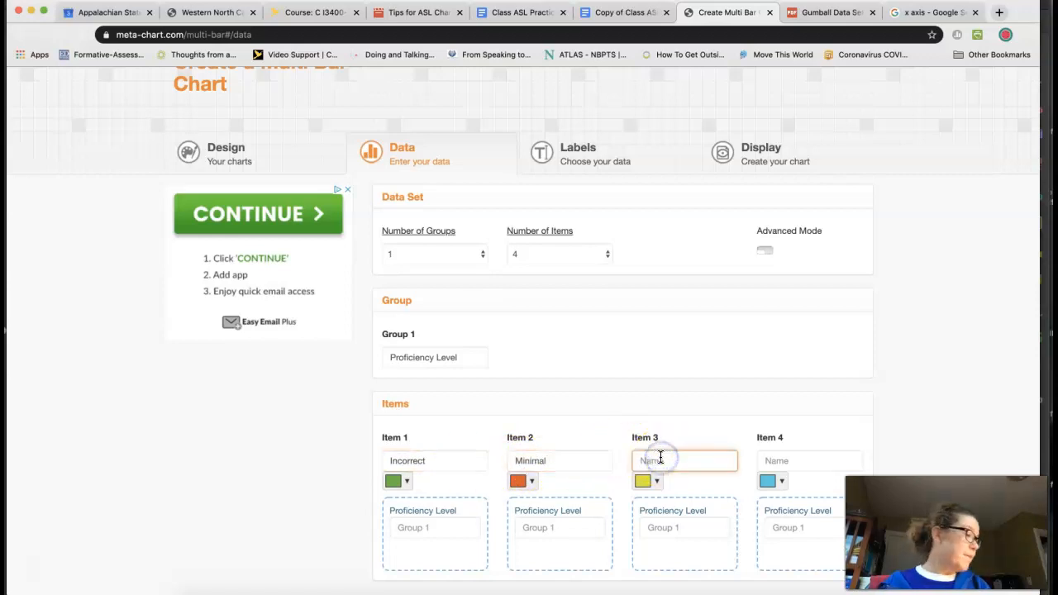
type("Par")
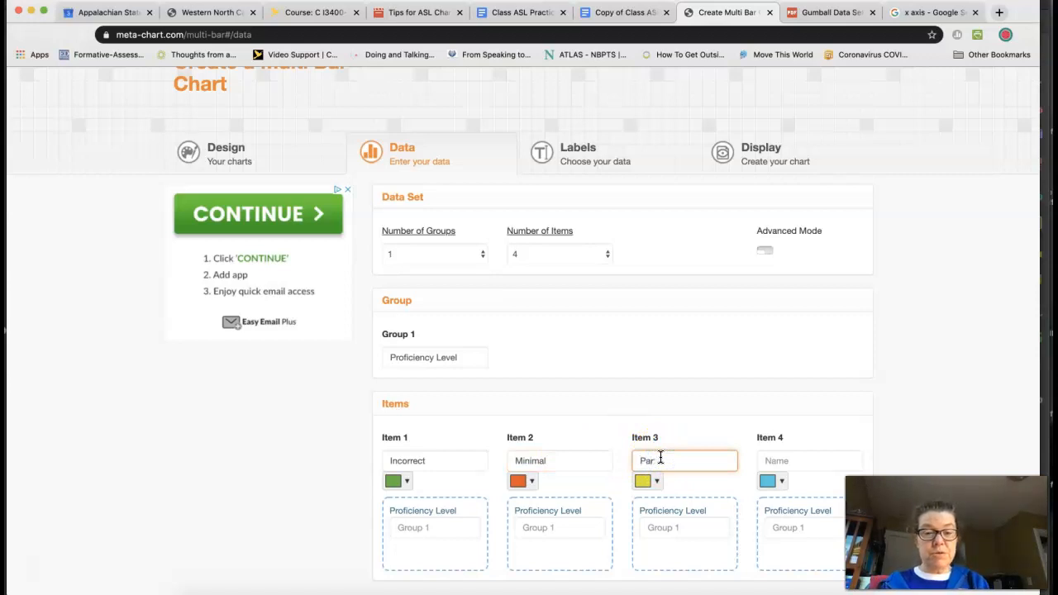
type("tial")
left_click(796, 455)
type("Satisfacto")
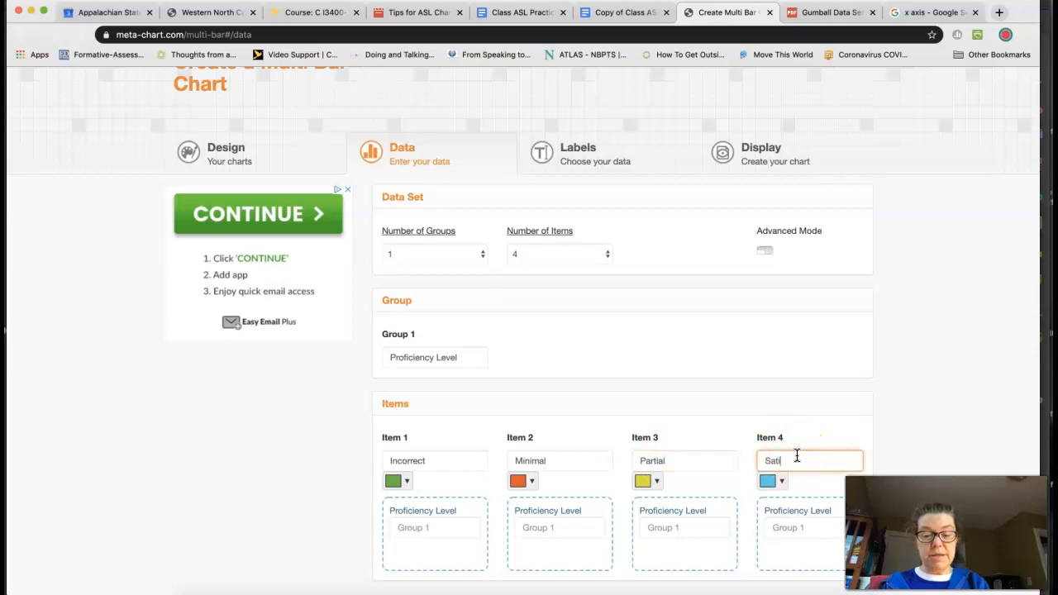
key("BackSpace")
key("BackSpace")
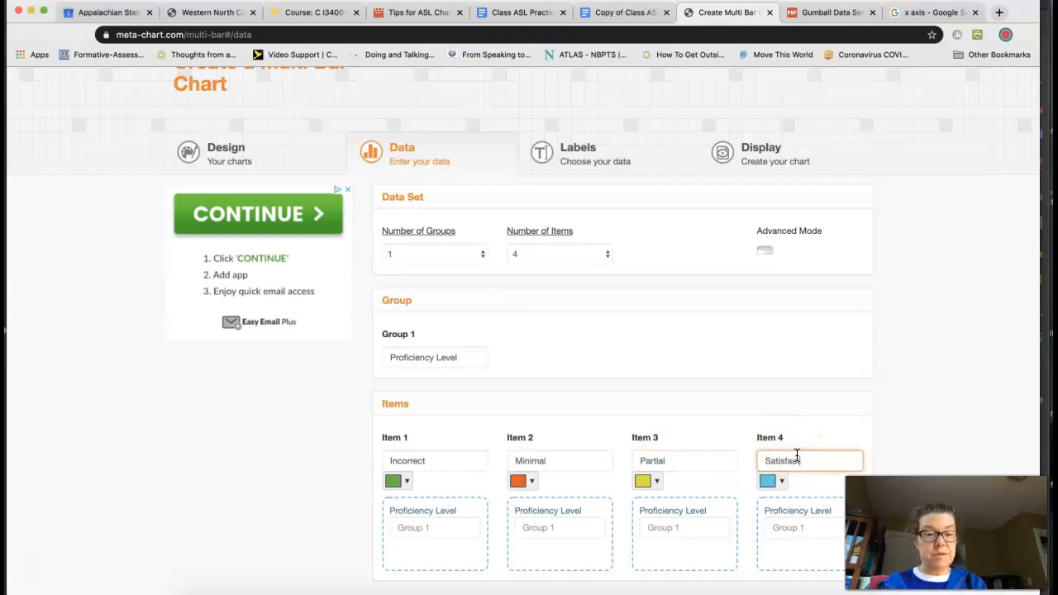
type("tory")
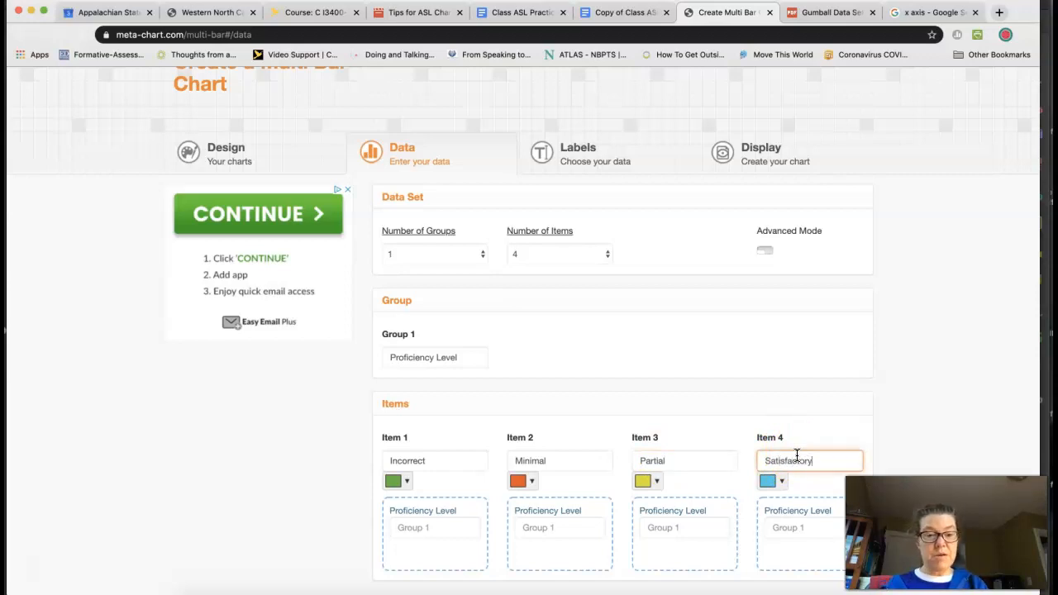
Step: Enter the Proficiency Level values: 2 for Incorrect, 1 for Minimal, 5 for Partial and 4 for Satisfactory
scroll(457, 519, "down", 2)
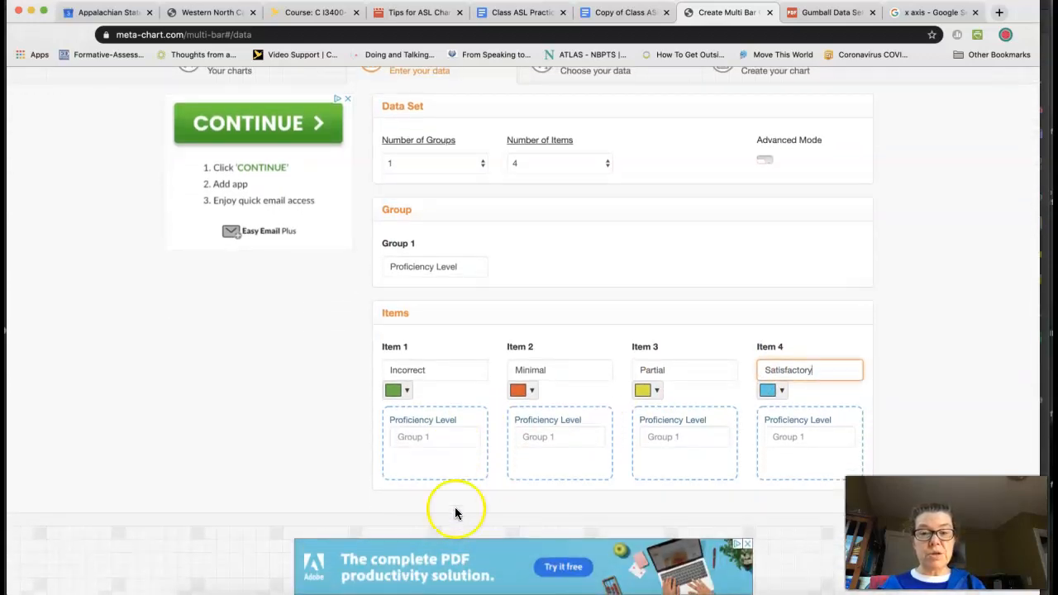
left_click(428, 438)
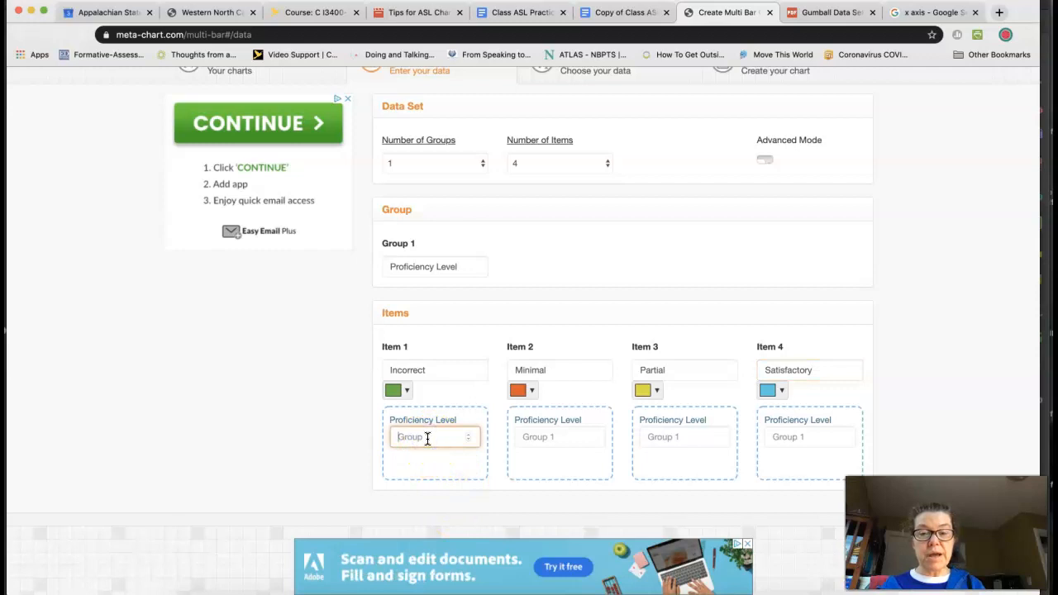
left_click(442, 438)
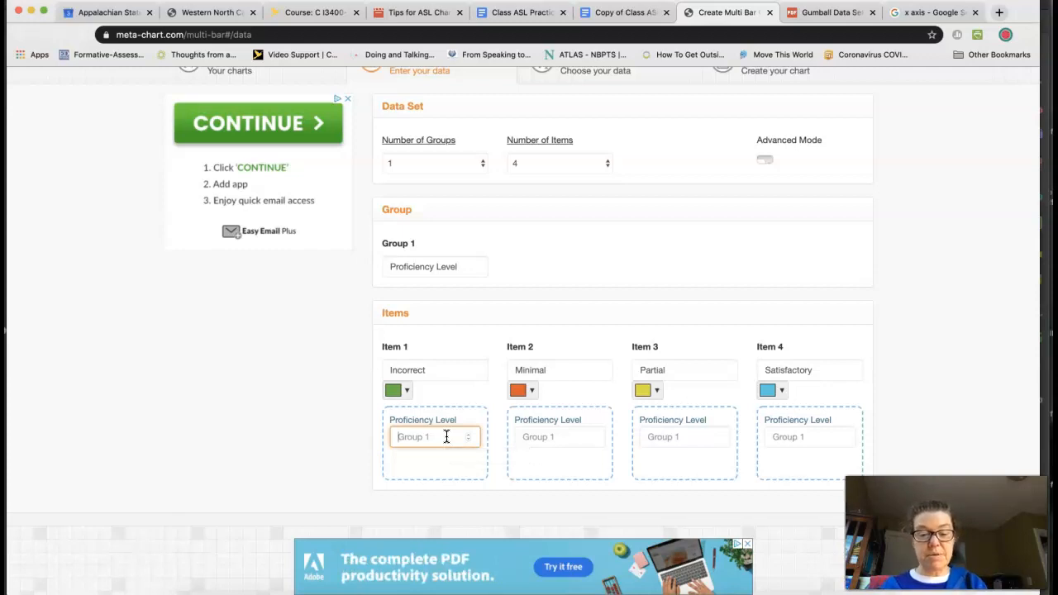
type("2")
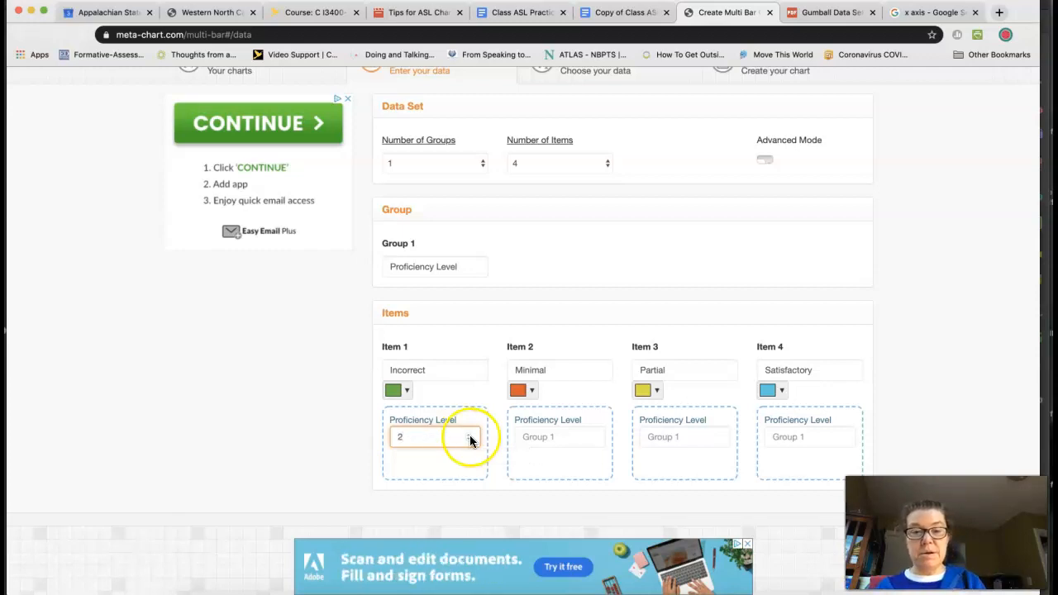
left_click(569, 438)
type("1")
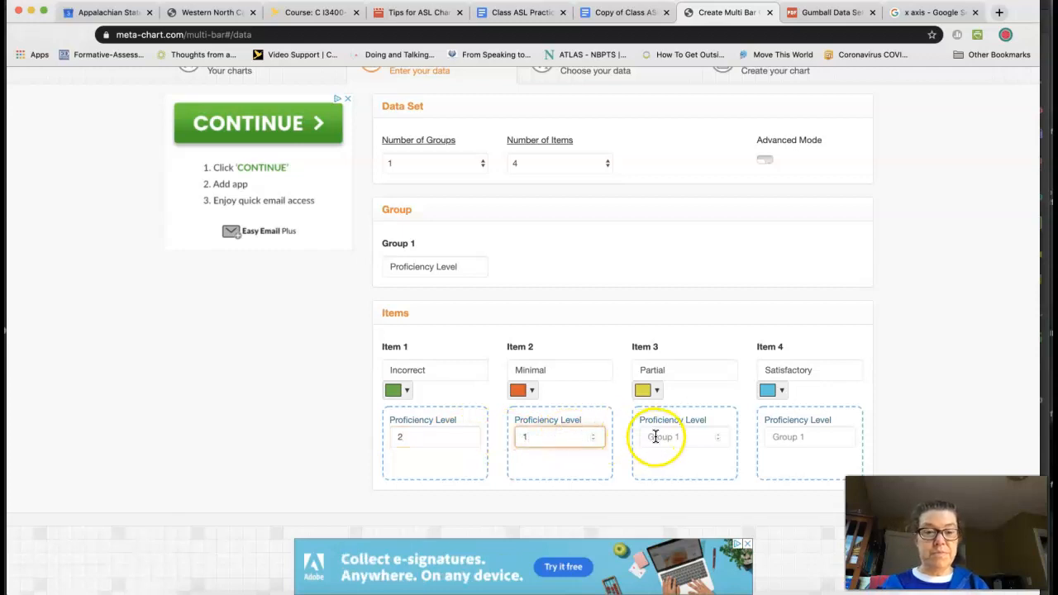
left_click(656, 437)
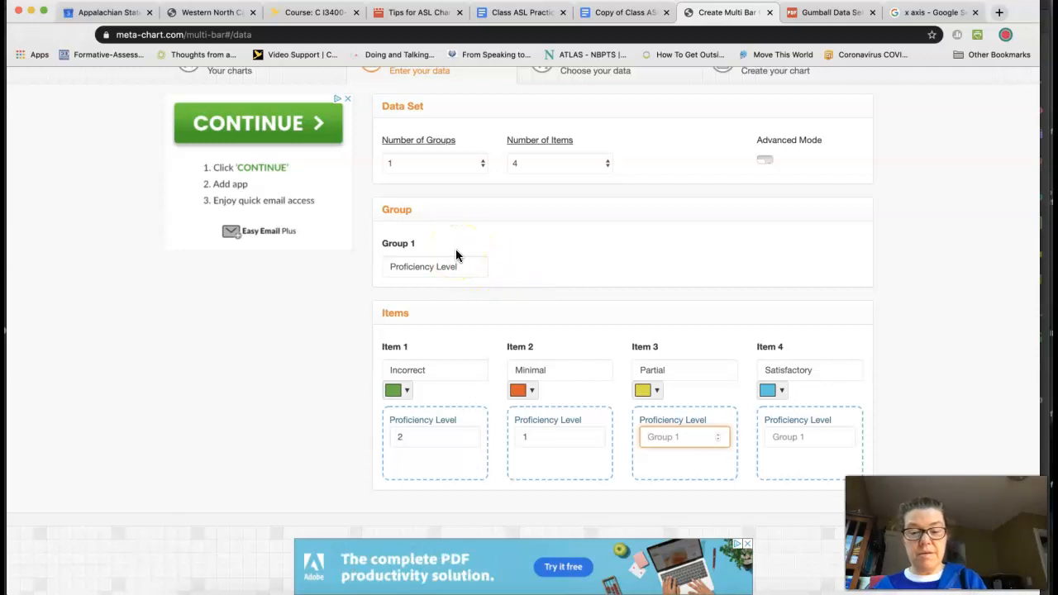
type("5")
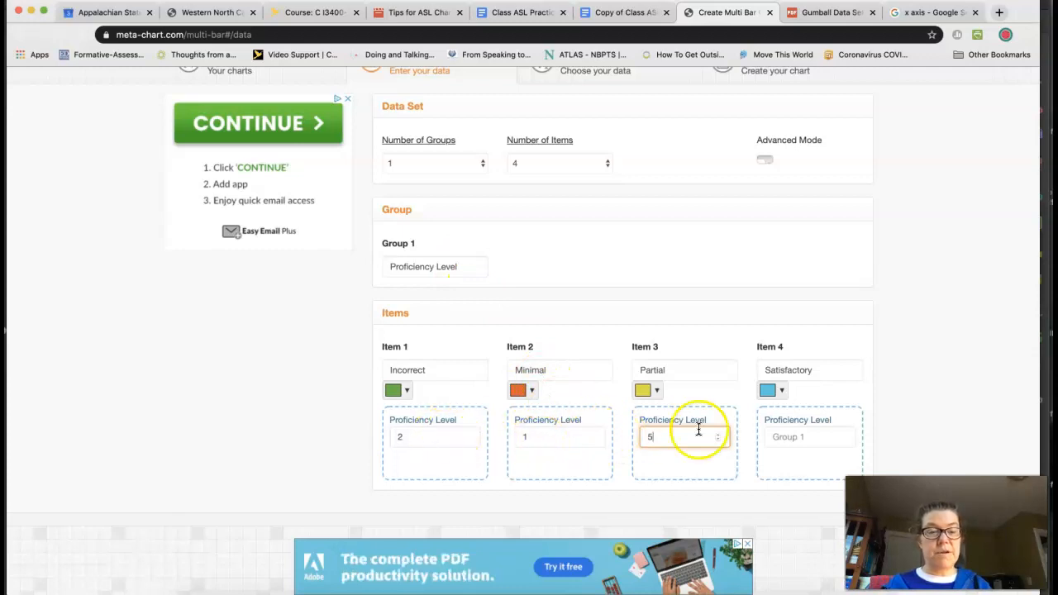
left_click(776, 439)
type("4")
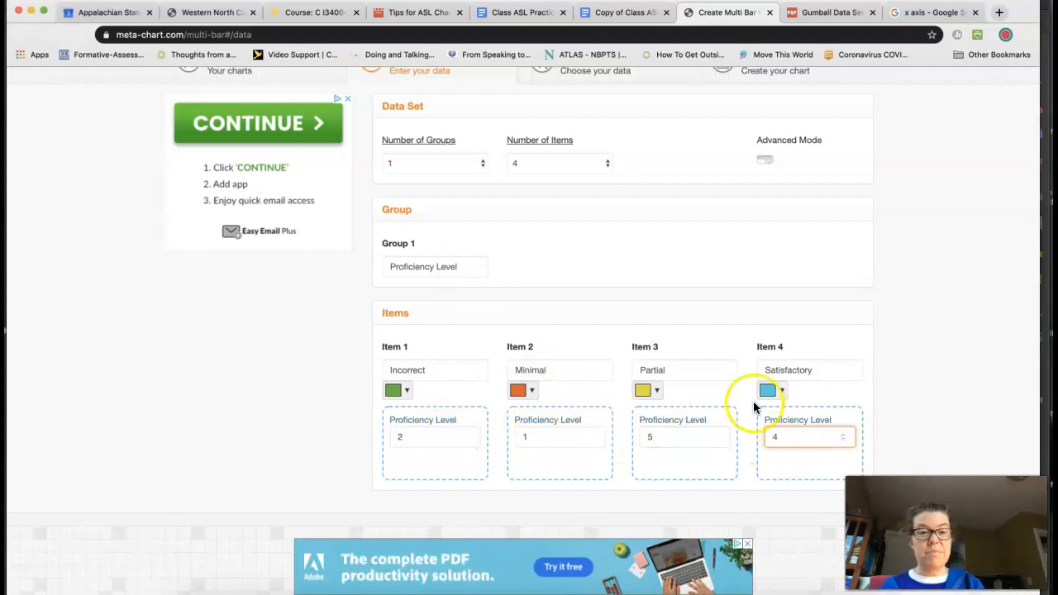
Step: Review the chart's label settings, and display the resulting bar chart to check its bars and legend
scroll(753, 401, "up", 5)
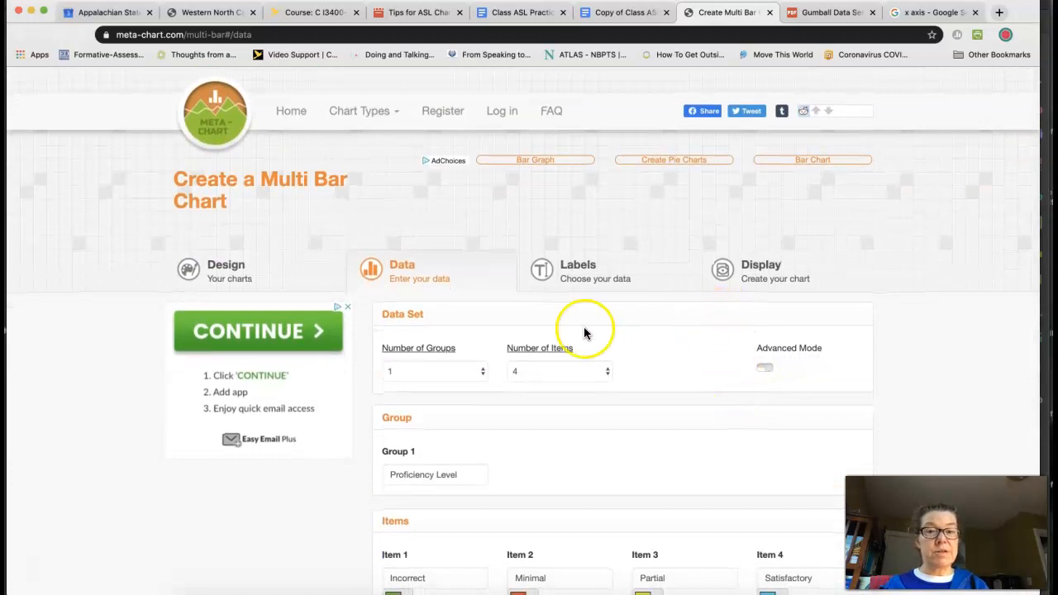
left_click(598, 283)
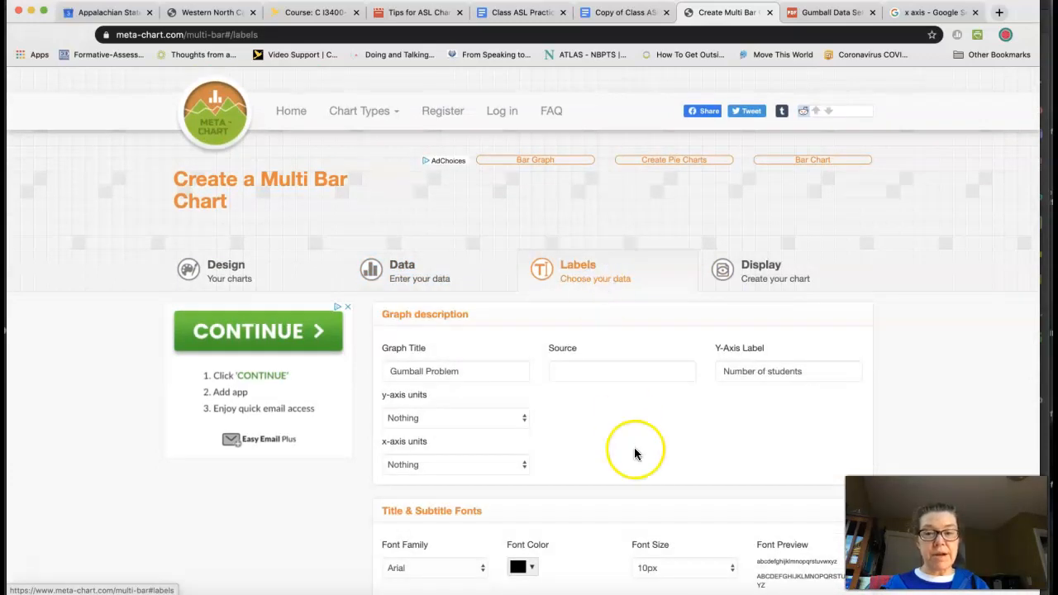
left_click(769, 290)
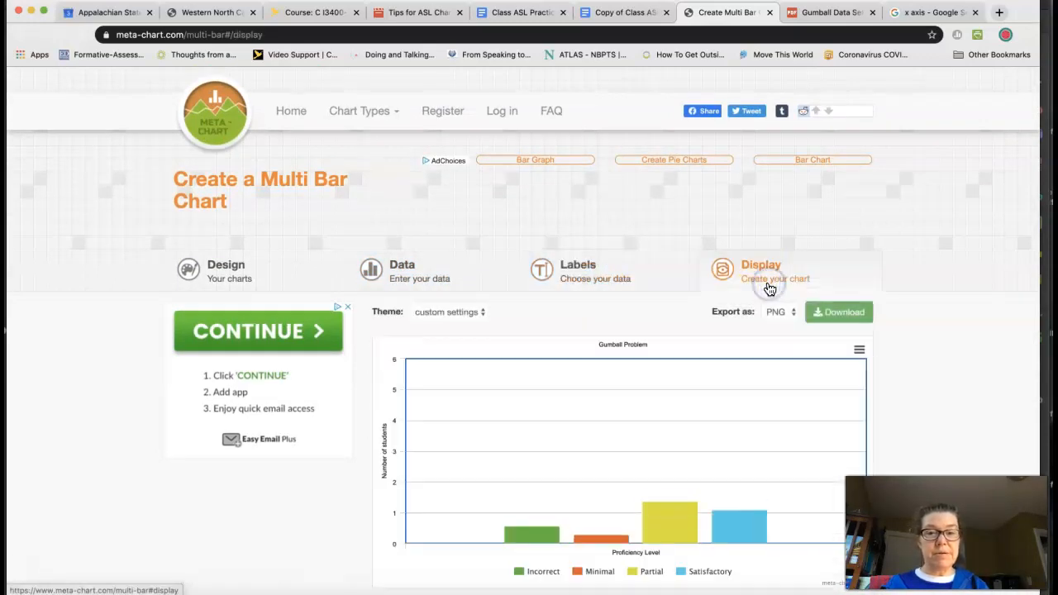
scroll(899, 381, "down", 3)
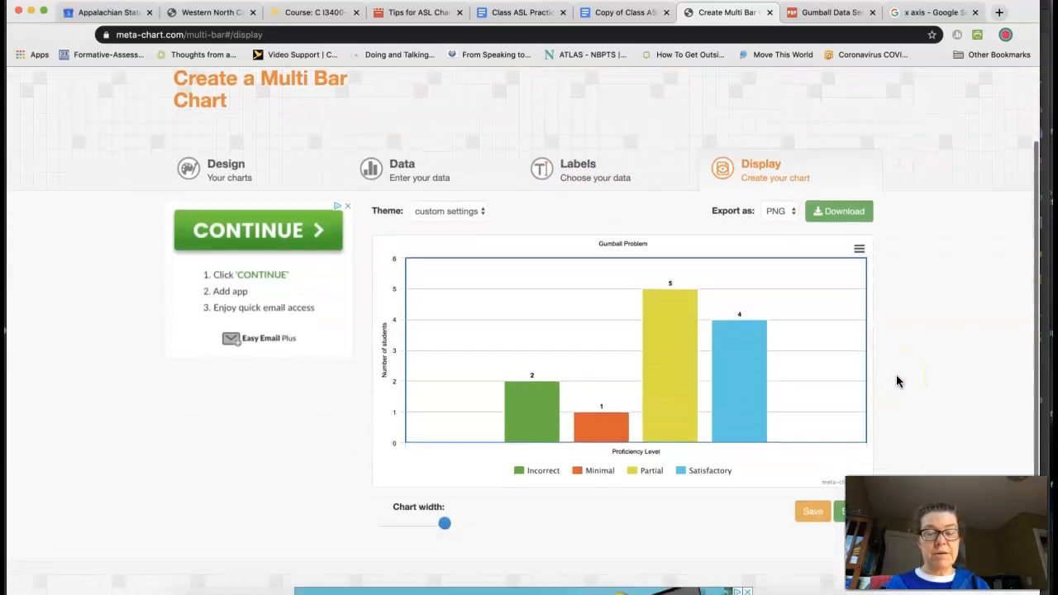
scroll(896, 374, "down", 1)
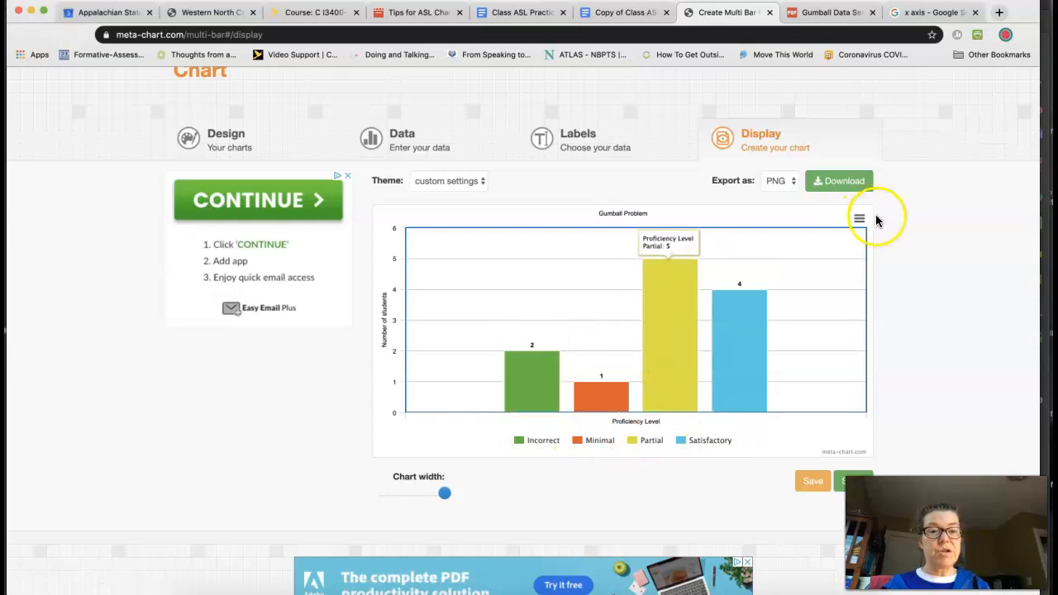
Step: Set the export format to JPEG and download the chart
left_click(781, 187)
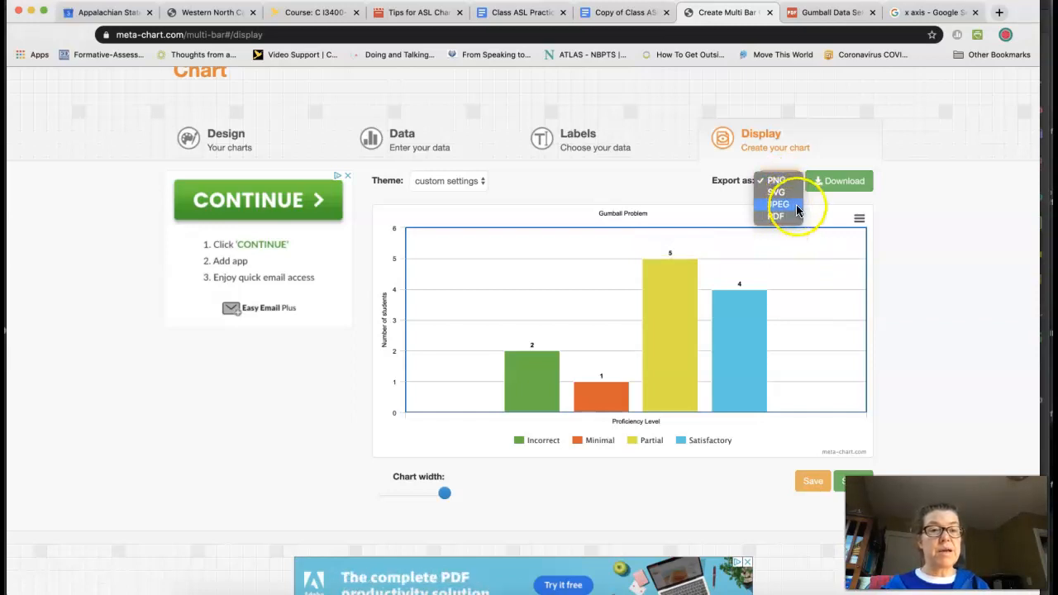
left_click(796, 204)
left_click(835, 184)
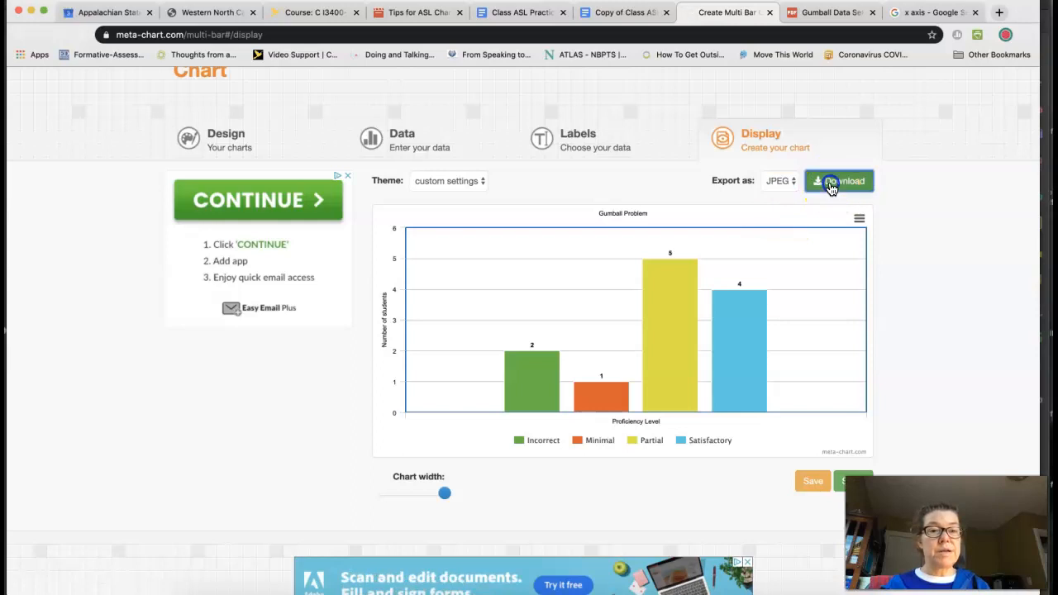
Step: Generate a share link for the chart and select its full address
scroll(868, 206, "down", 1)
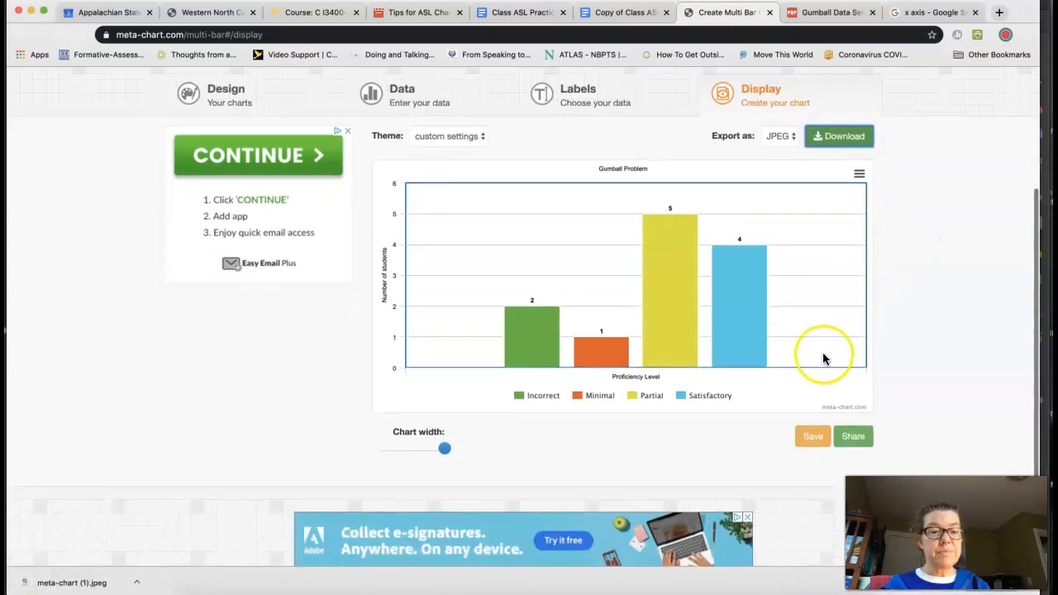
left_click(818, 442)
left_click(855, 440)
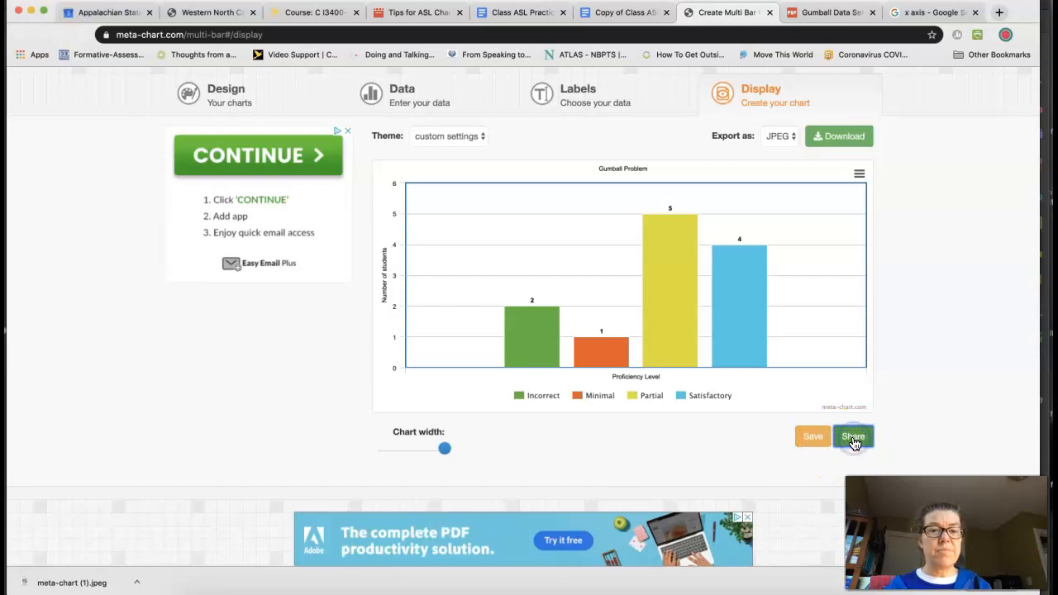
scroll(649, 306, "down", 2)
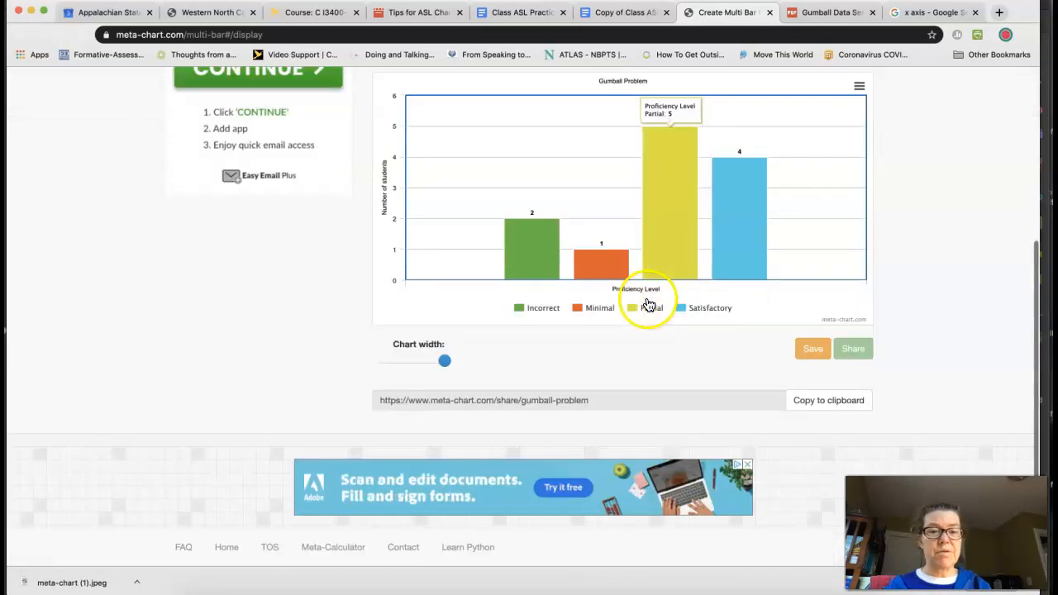
left_click(595, 401)
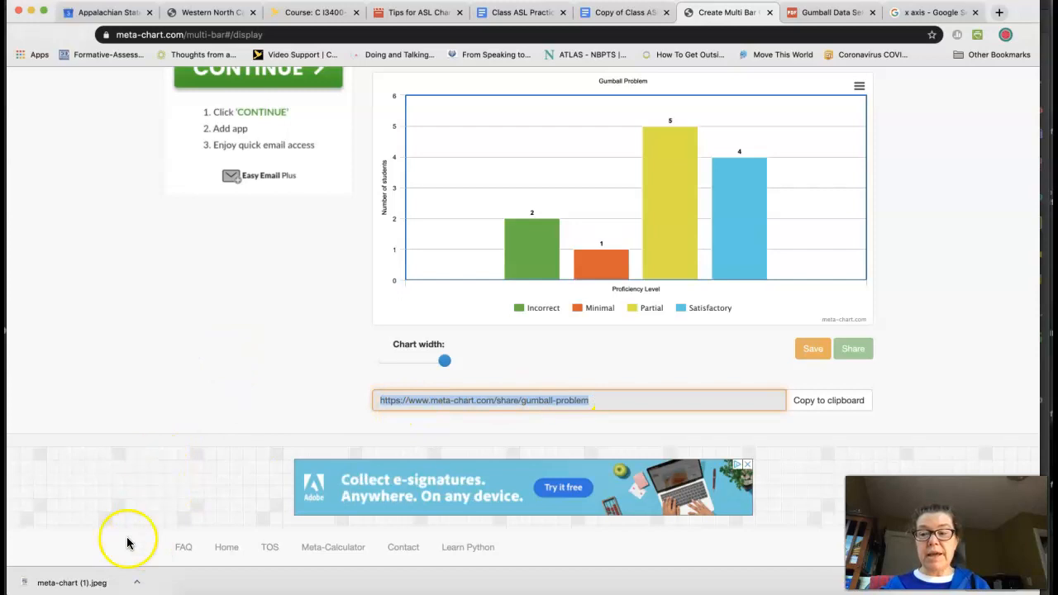
Step: Show the downloaded meta-chart (1).jpeg in Finder, open it to inspect the exported chart, and return to the Meta-Chart page
left_click(136, 583)
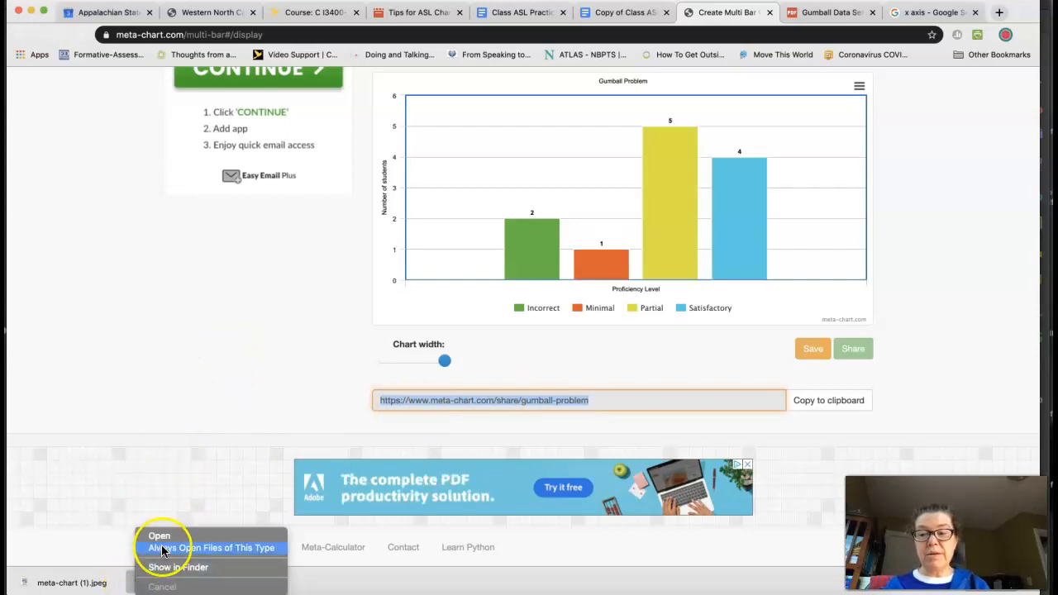
left_click(165, 567)
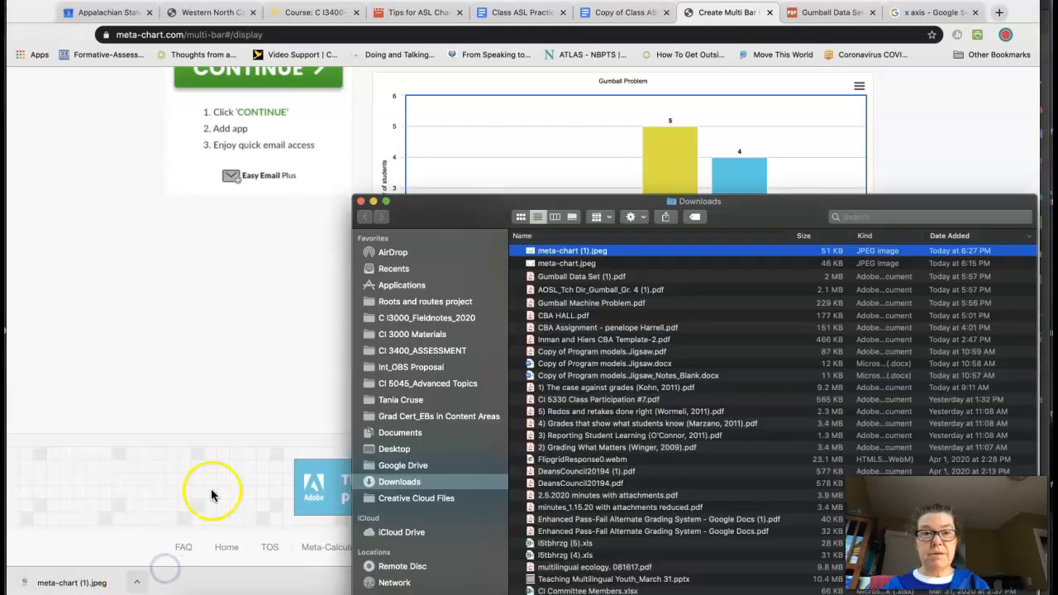
double_click(611, 254)
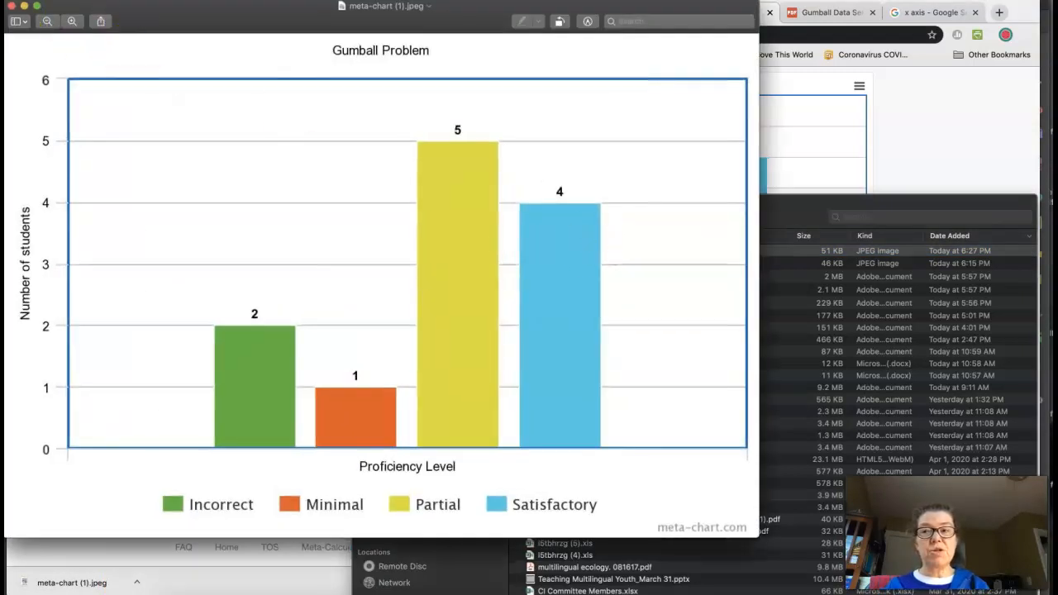
left_click(11, 7)
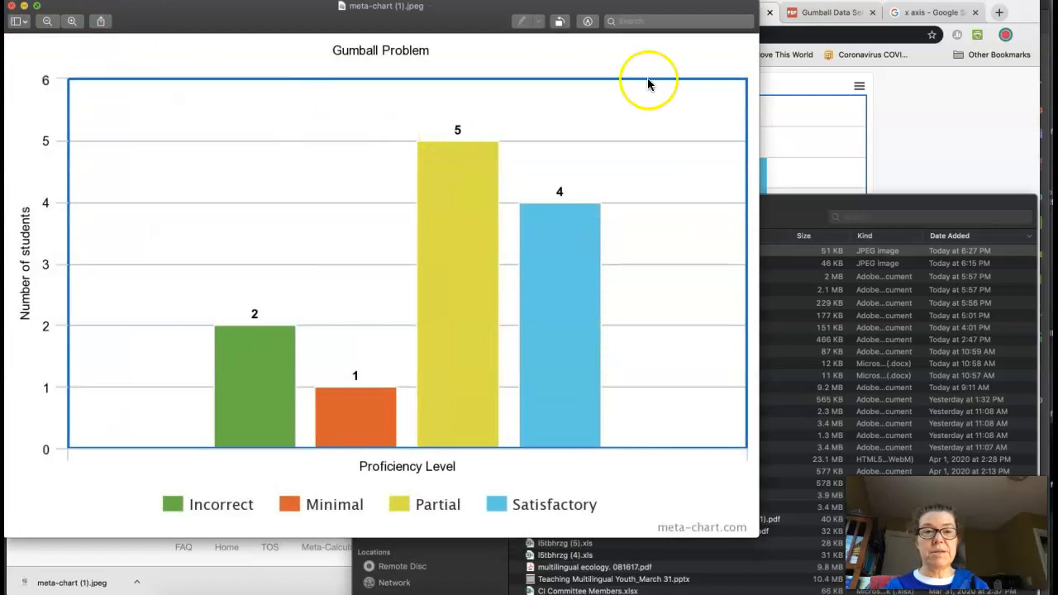
left_click(275, 287)
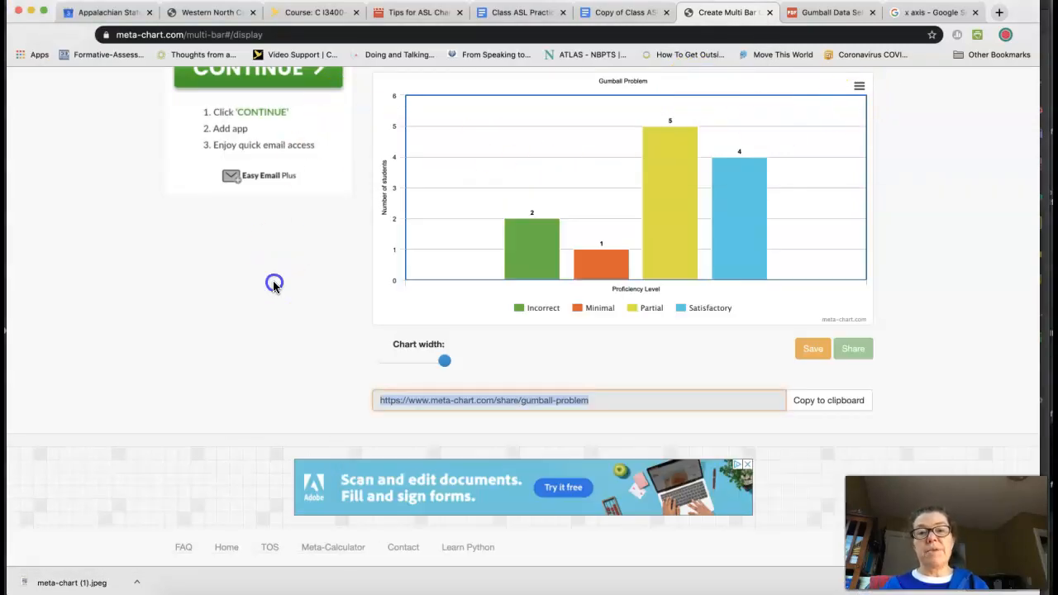